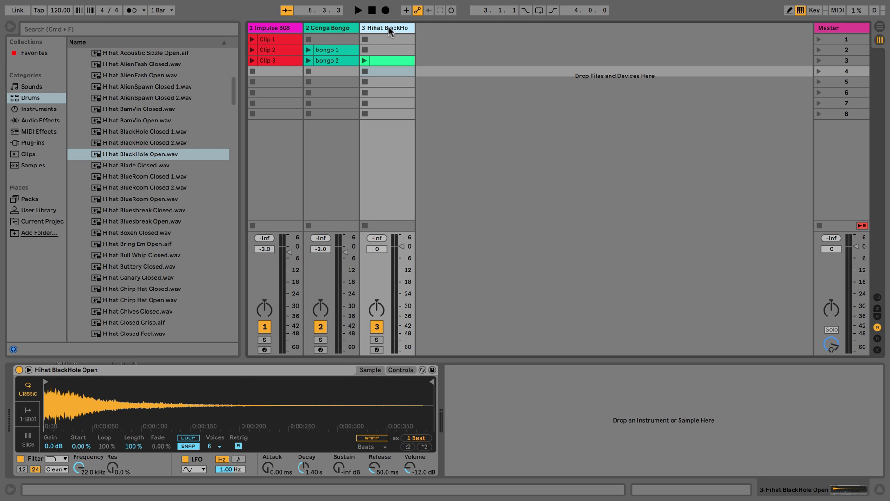
Check the Conga Bongo and Impulse 808 devices, then insert MIDI track '4 MIDI' after Hihat
left_click(337, 28)
left_click(281, 28)
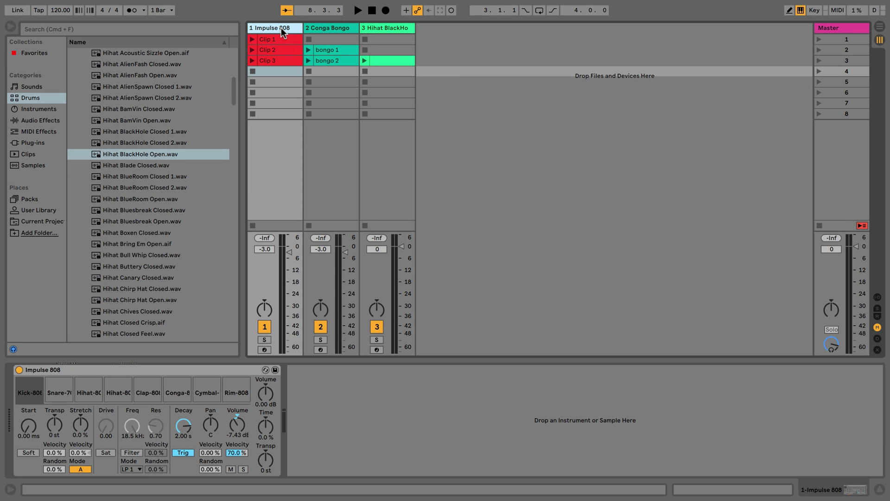
right_click(432, 56)
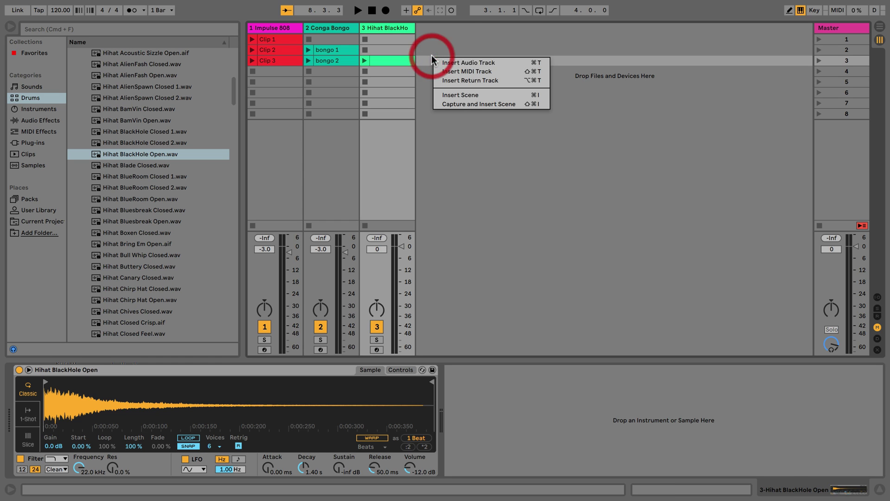
left_click(472, 73)
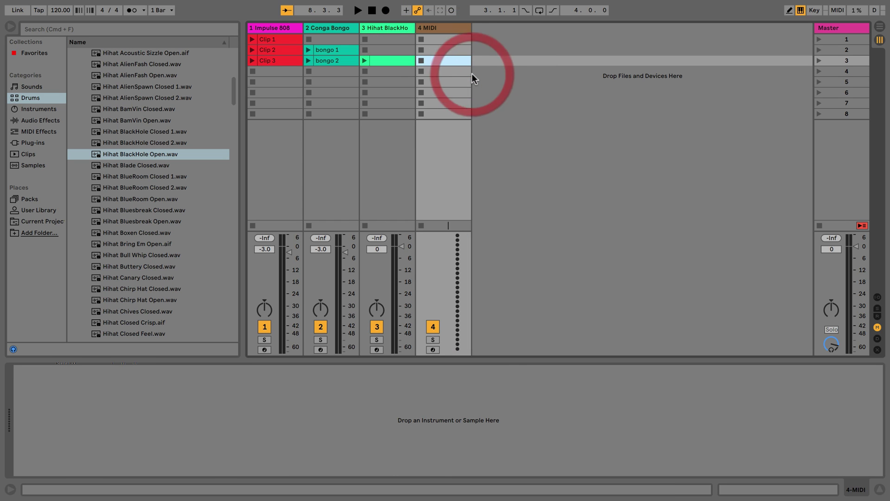
Select track 4 and browse the instrument browser to the Simpler Bass presets
left_click(444, 28)
left_click(51, 107)
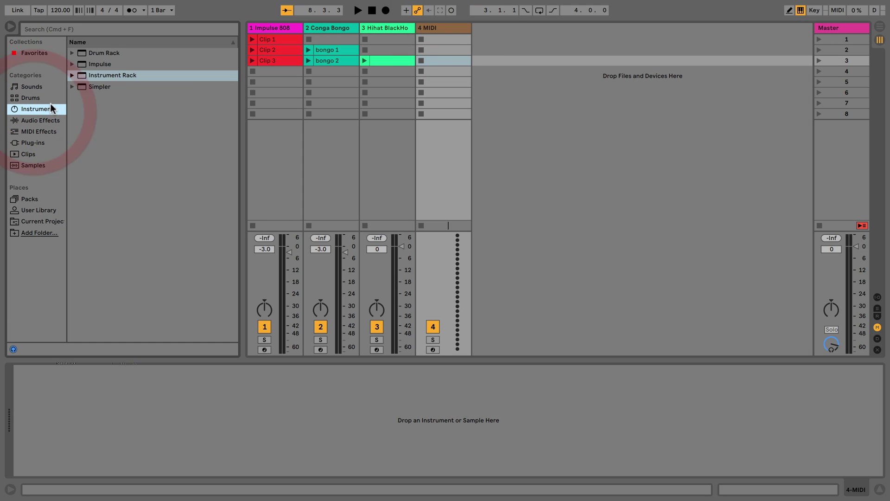
left_click(73, 75)
left_click(72, 75)
left_click(72, 87)
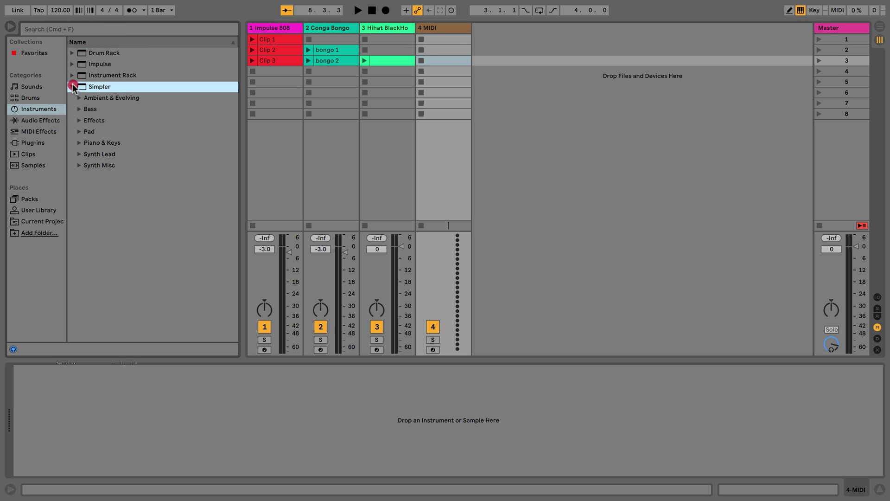
left_click(77, 110)
Preview the bass presets from Analogue Bass to Mini 2OSC Solo, and load Mini 2OSC Solo onto track 4
left_click(109, 120)
left_click(110, 132)
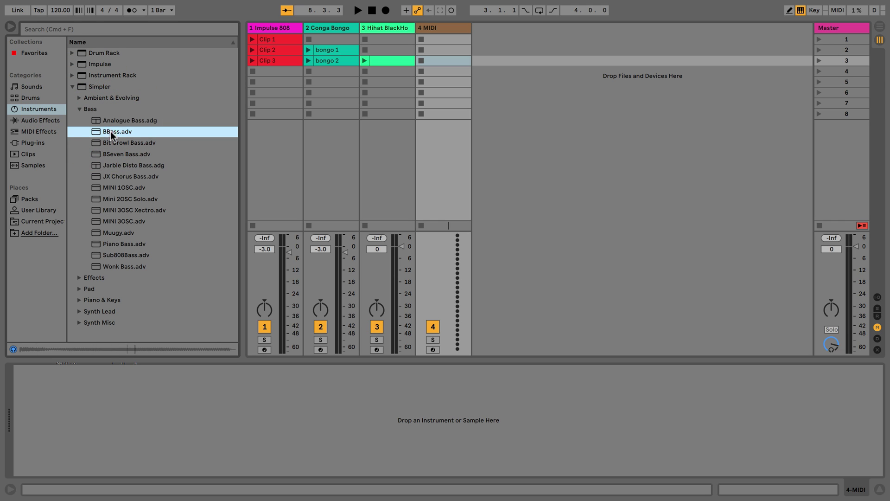
left_click(118, 155)
left_click(124, 164)
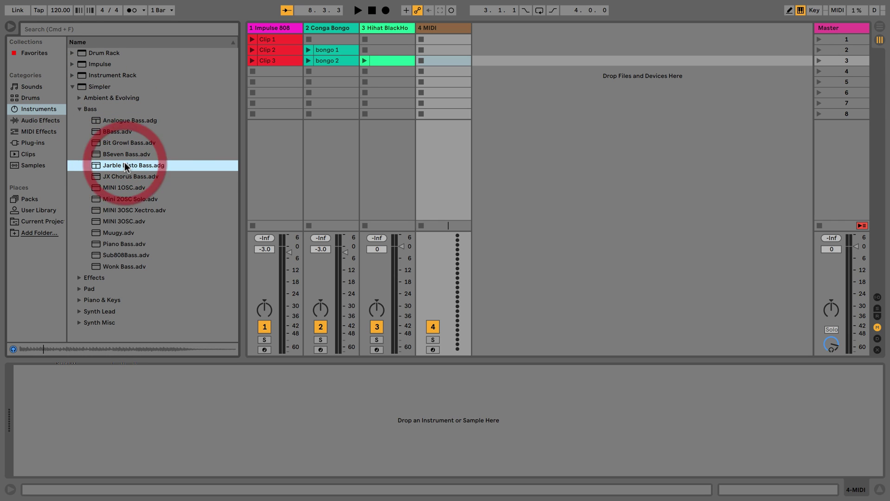
left_click(124, 177)
left_click(125, 187)
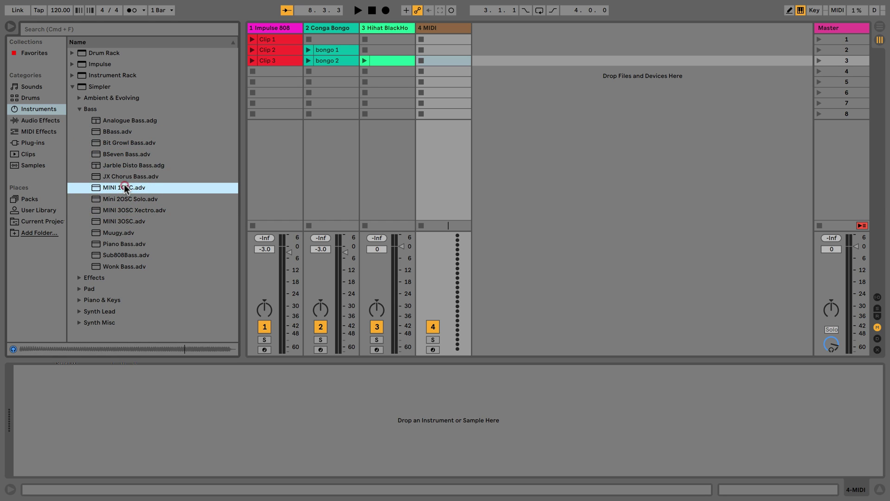
left_click(124, 198)
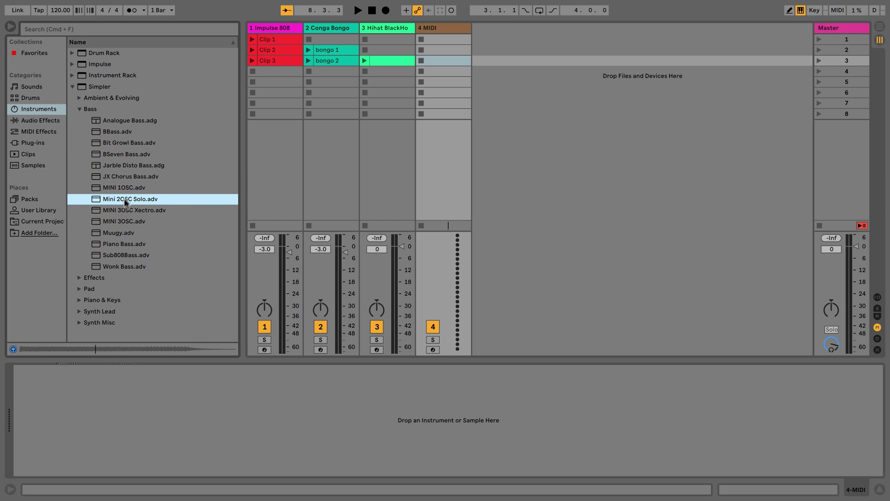
left_click_drag(436, 82, 436, 81)
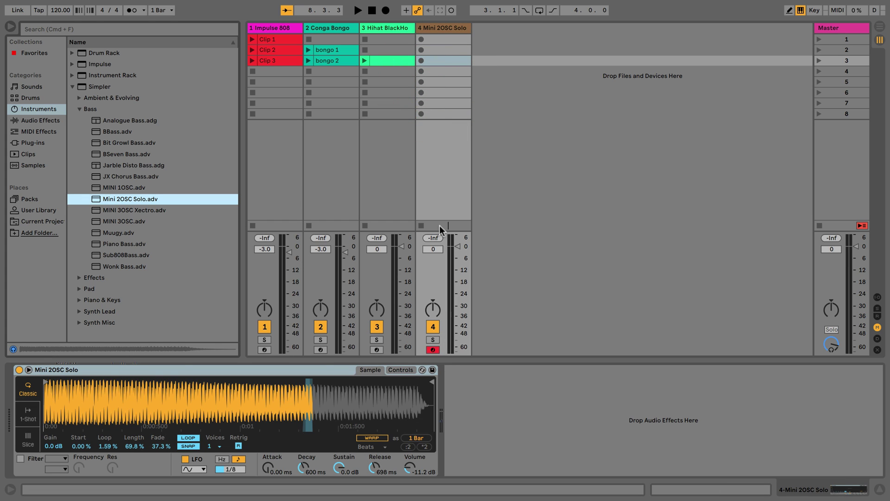
Play test notes from the computer keyboard, shifting octaves with Z and X, ending at C3–D4
key("f")
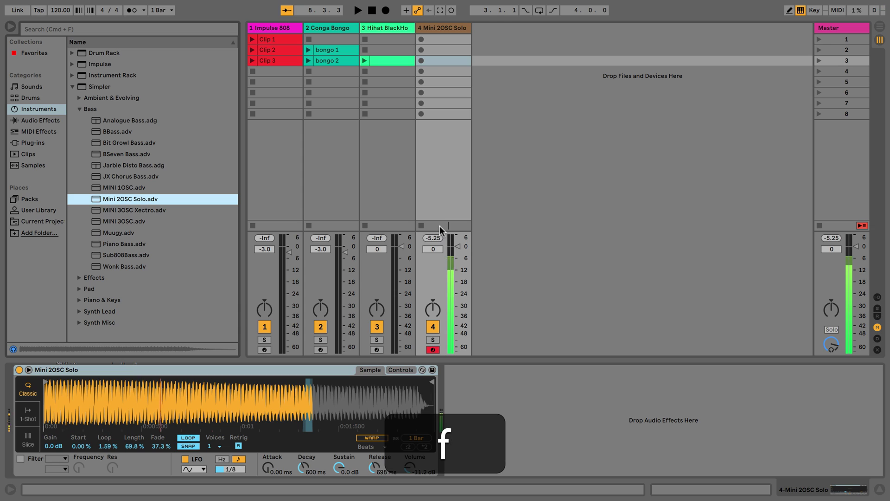
key("s")
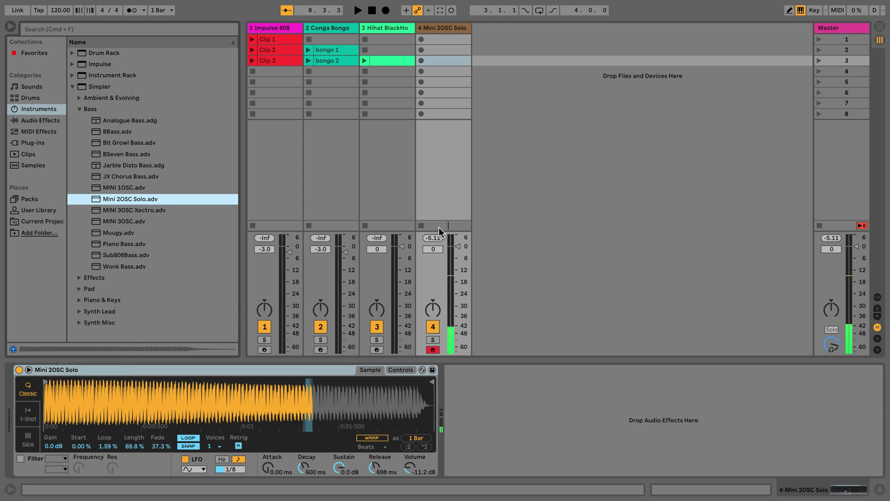
key("z")
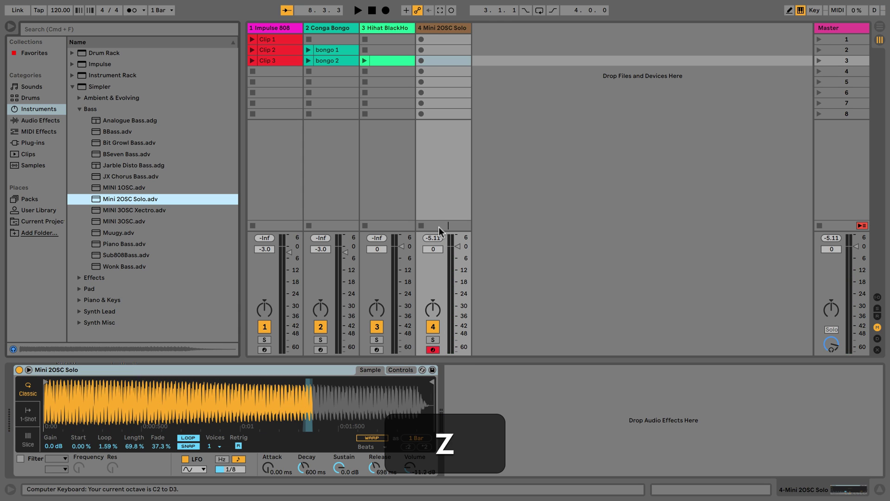
key("x")
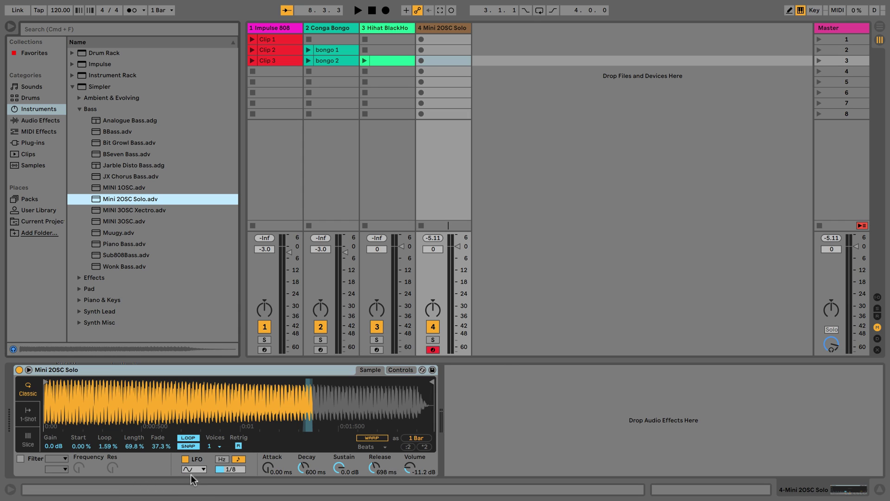
key("z")
key("z")
key("g")
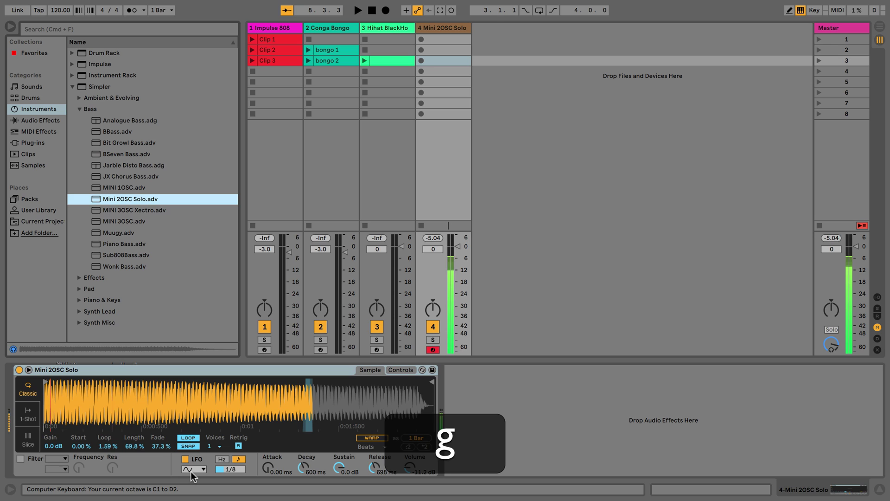
key("j")
key("x")
key("x")
key("g")
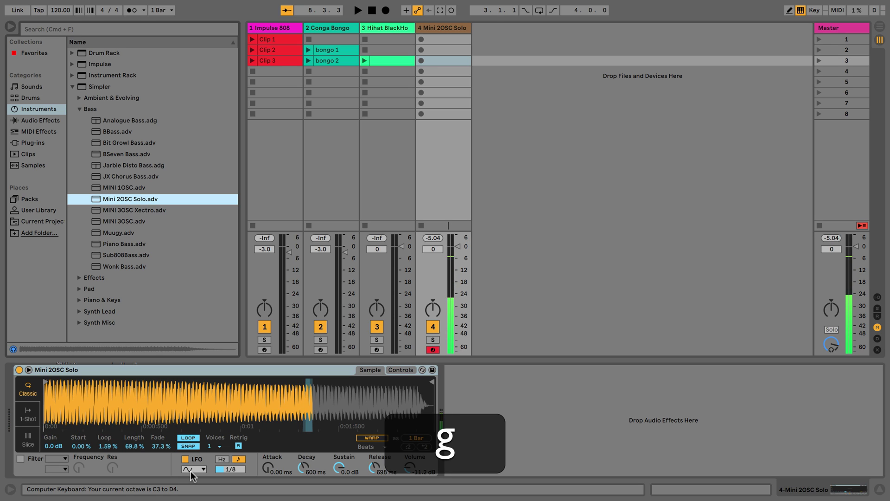
In Simpler's Controls, set Transp from +27 st to 0 st and play test notes
left_click(399, 369)
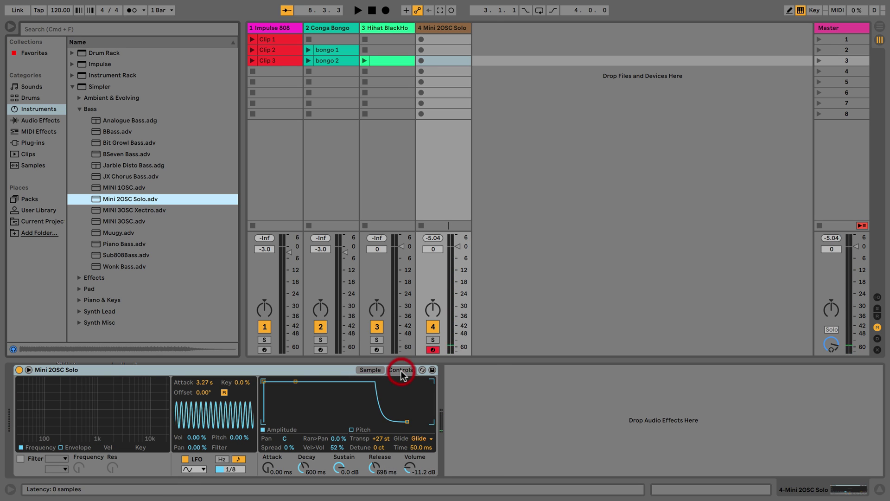
left_click(381, 439)
type("0")
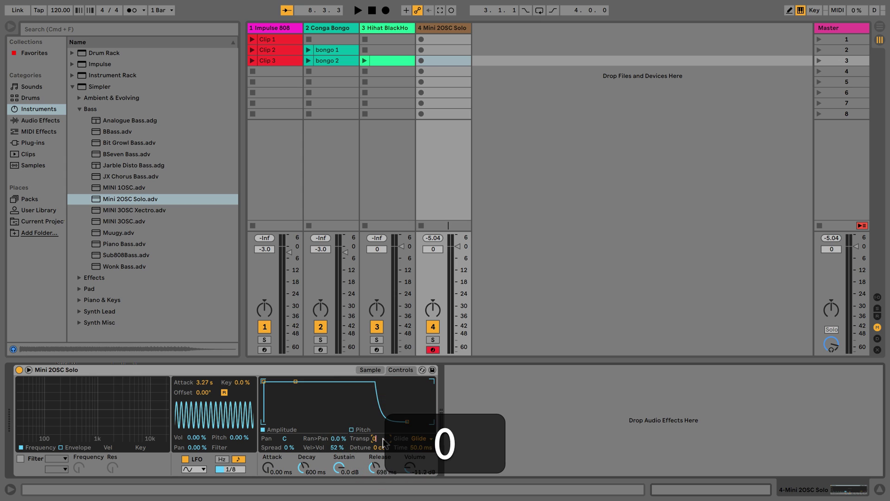
key("Return")
key("f")
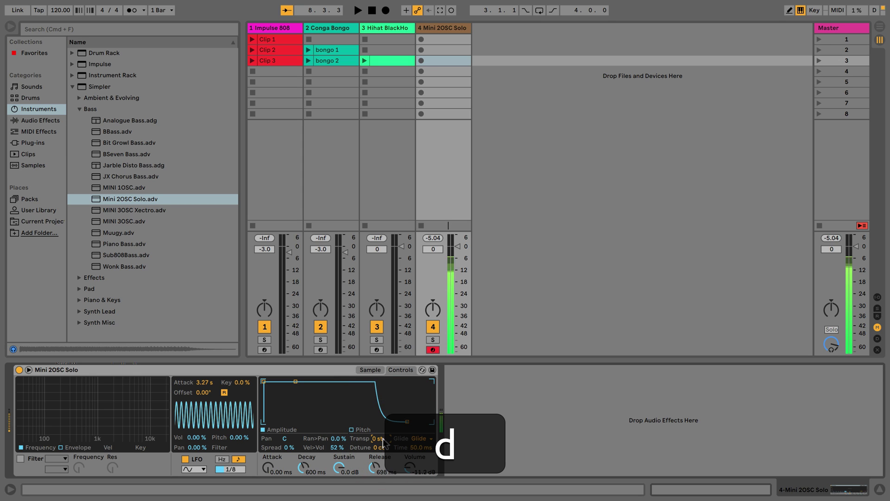
key("f")
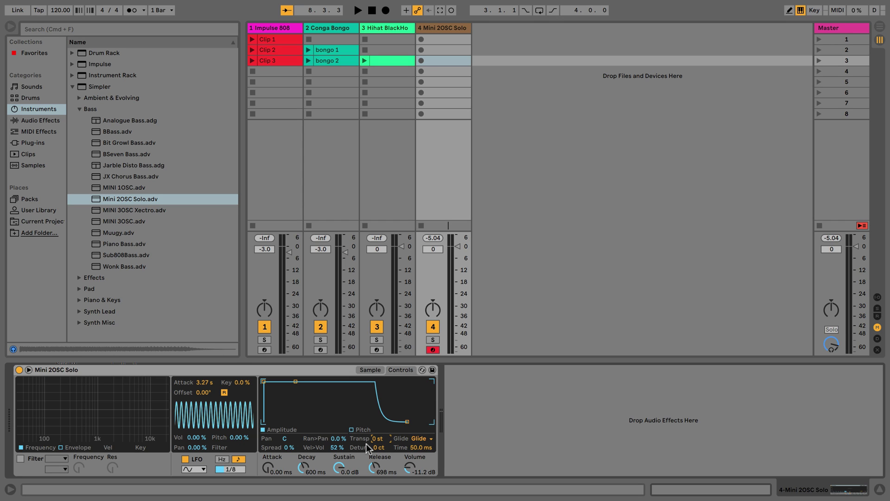
key("f")
On the Sample view, enable Simpler's filter and lower its cutoff to 130 Hz while playing notes
left_click(375, 371)
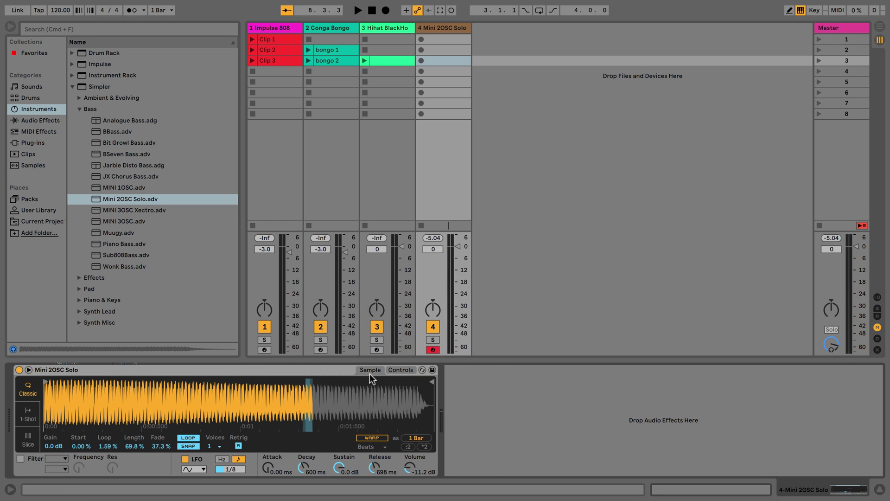
left_click(20, 458)
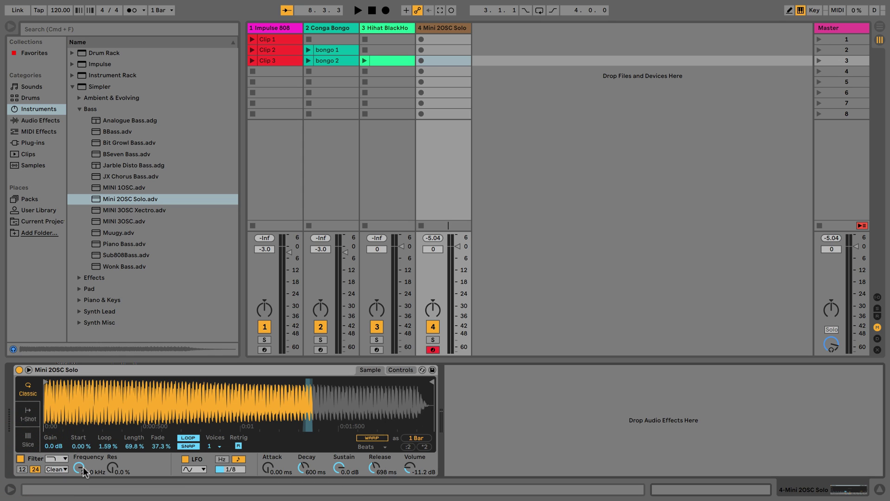
key("g")
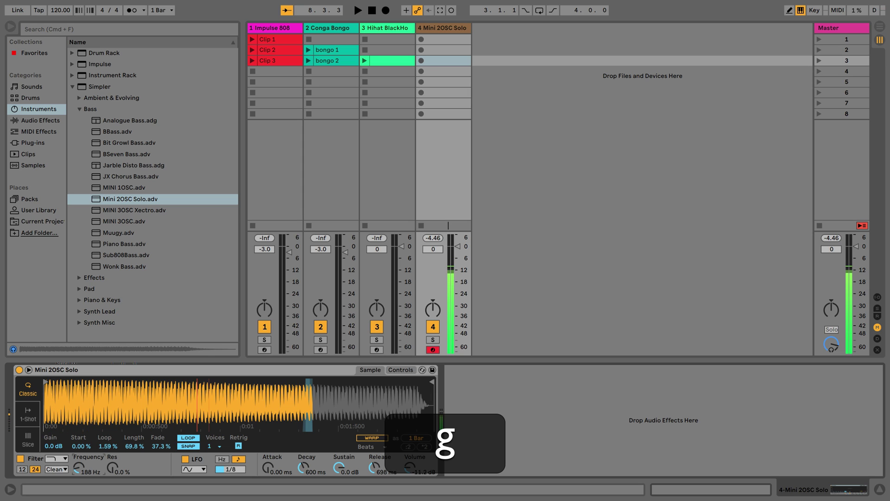
left_click_drag(79, 468, 79, 472)
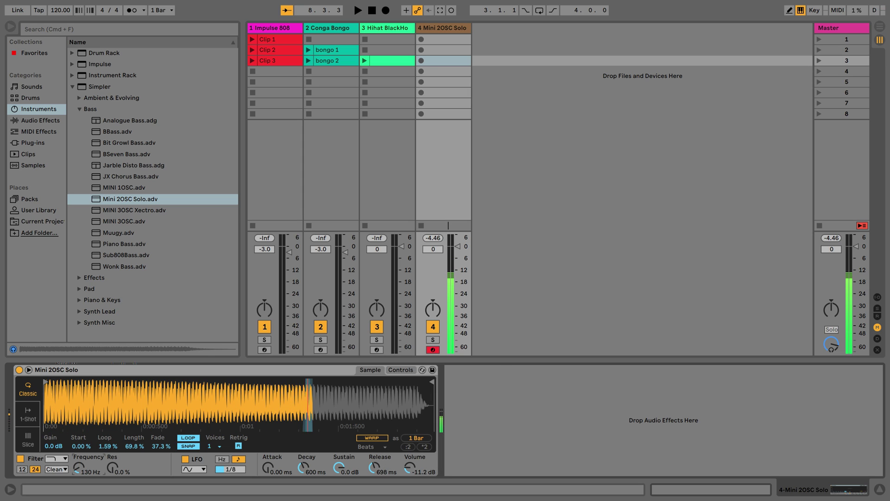
key("d")
key("h")
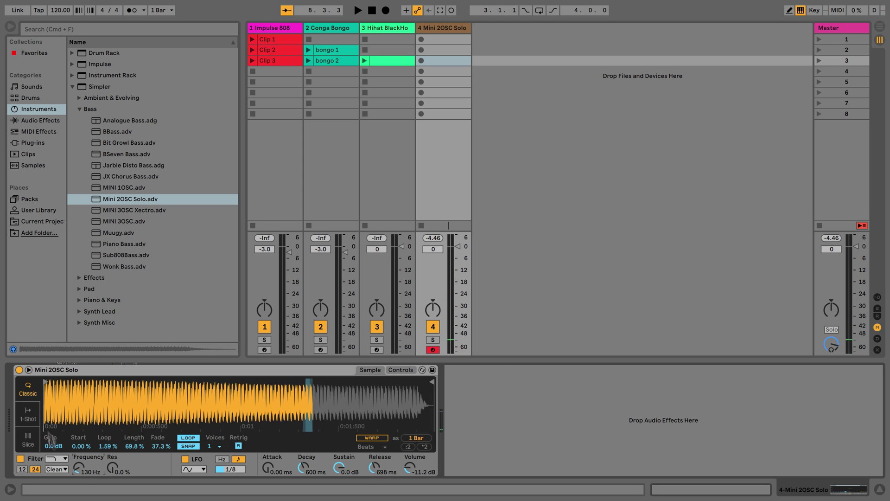
Set the filter envelope amount to 30 and play test notes on the bass
left_click(401, 370)
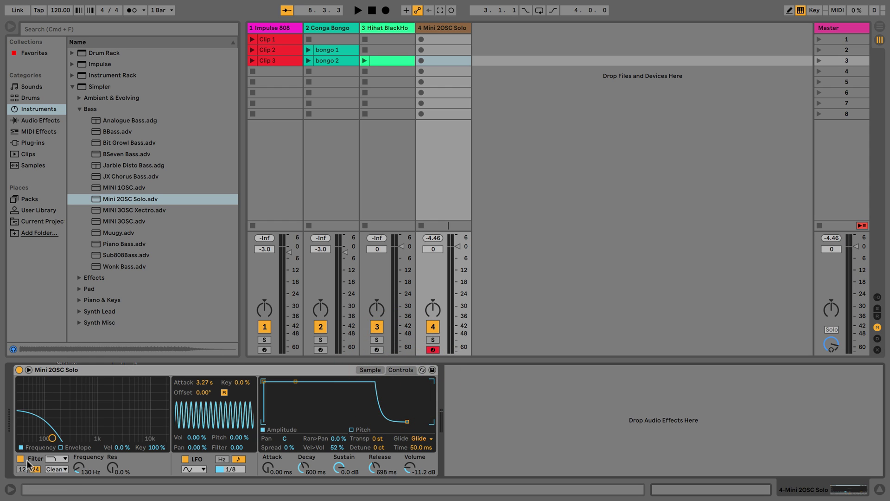
left_click(75, 446)
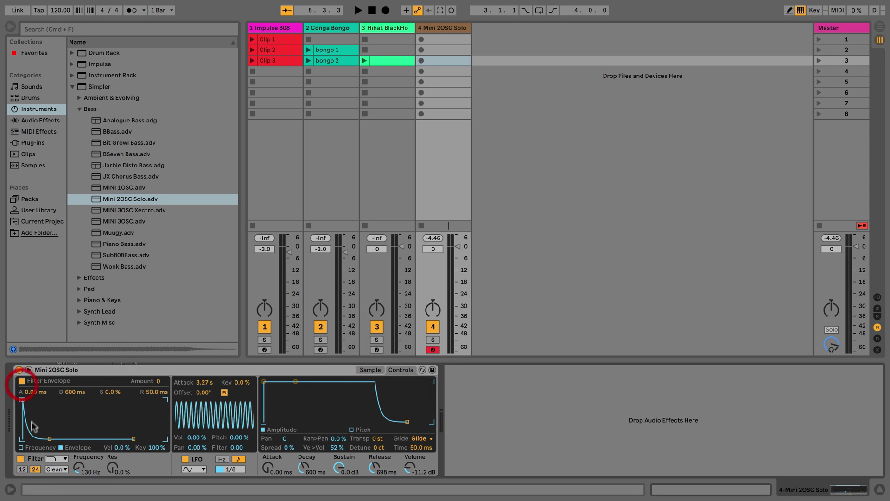
left_click(21, 447)
left_click(63, 448)
type("30")
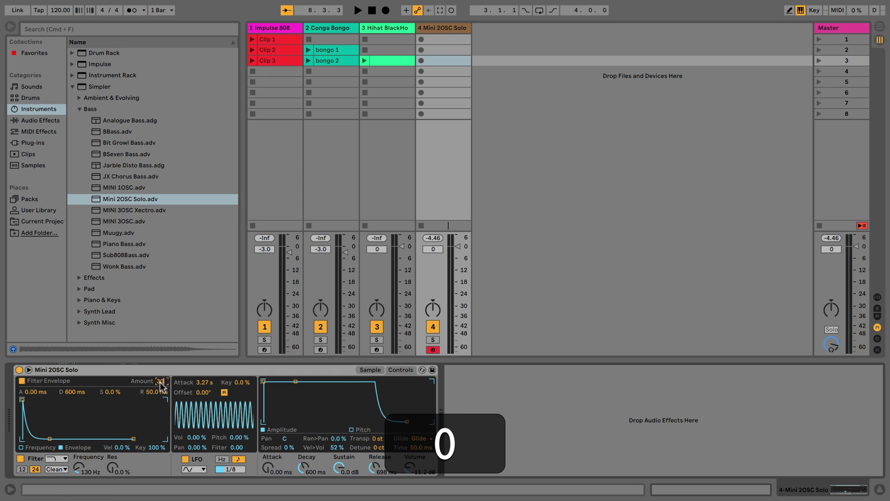
key("Return")
key("f")
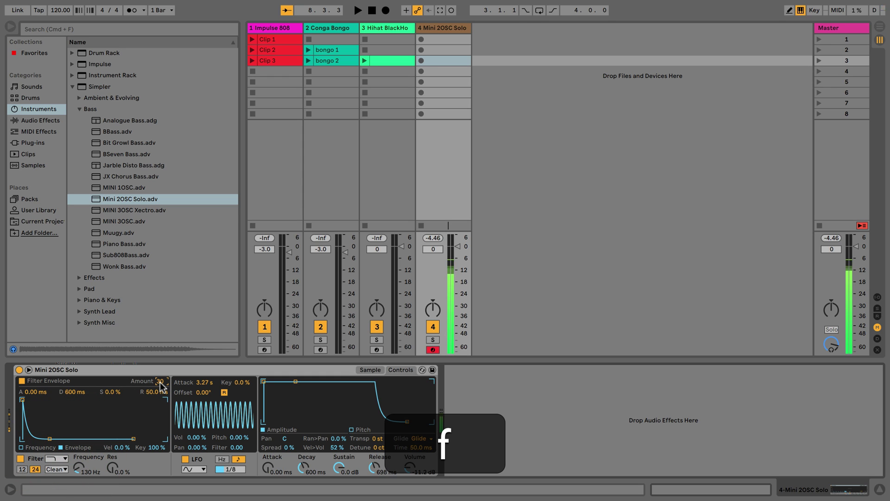
key("g")
key("F6")
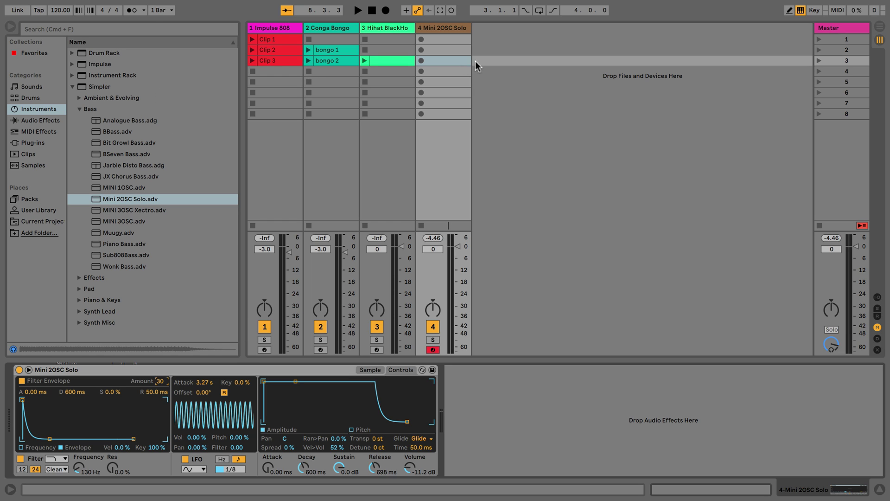
Create a MIDI clip in track 4's row 3 slot and launch scene 3
double_click(454, 62)
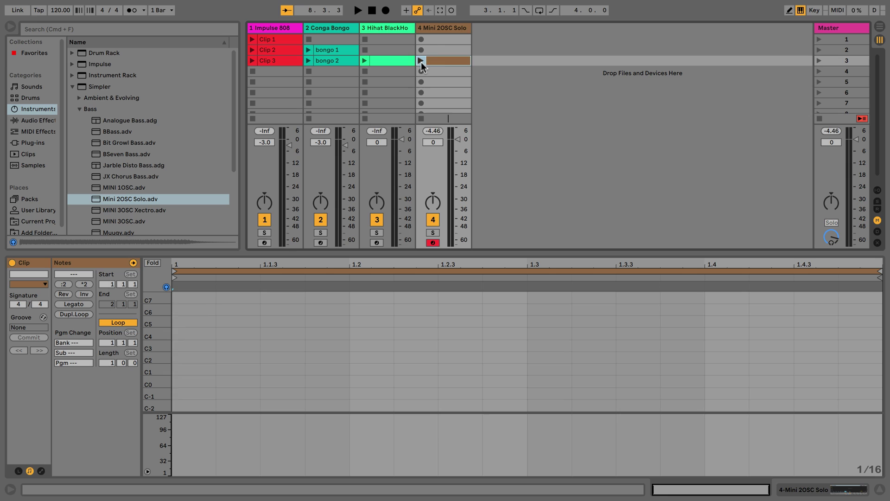
left_click(421, 60)
left_click(818, 61)
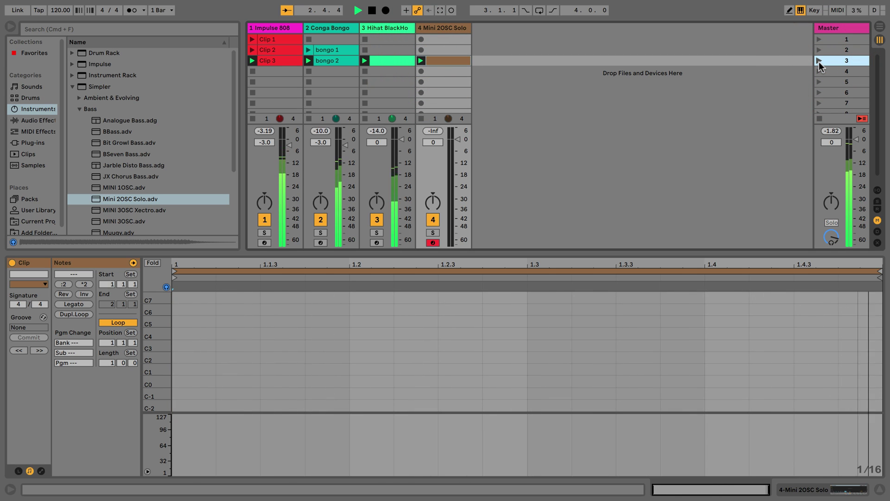
Zoom the clip's piano roll to show the keys and audition the A2 pitch
left_click(200, 317)
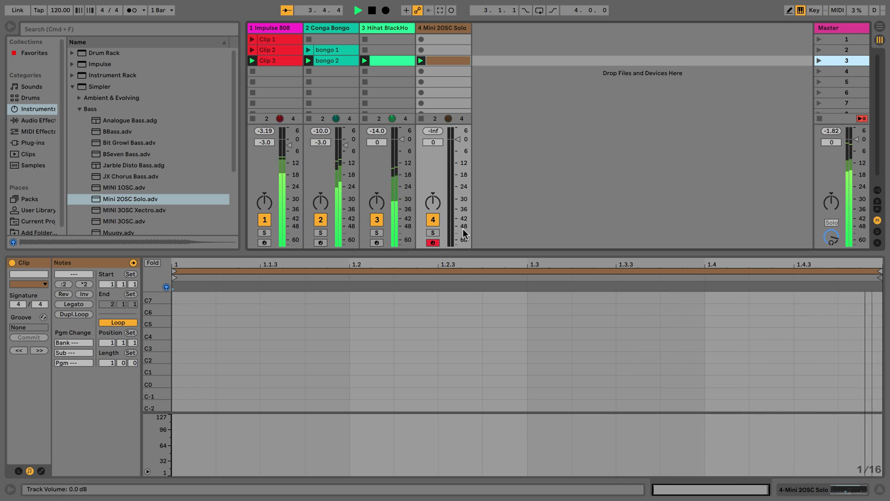
left_click_drag(155, 360, 166, 357)
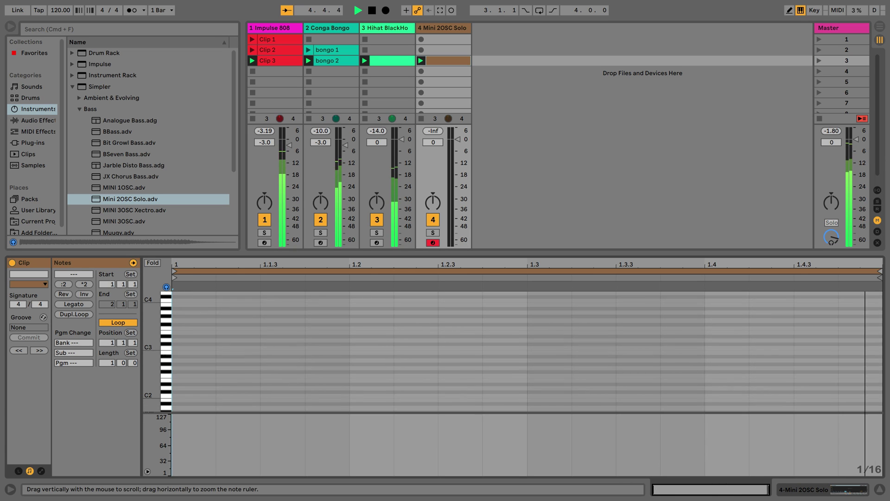
left_click(166, 359)
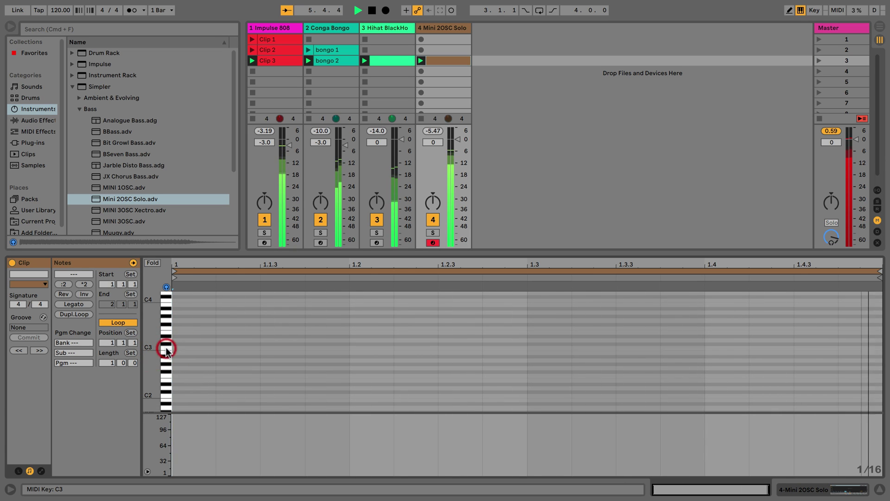
left_click(166, 363)
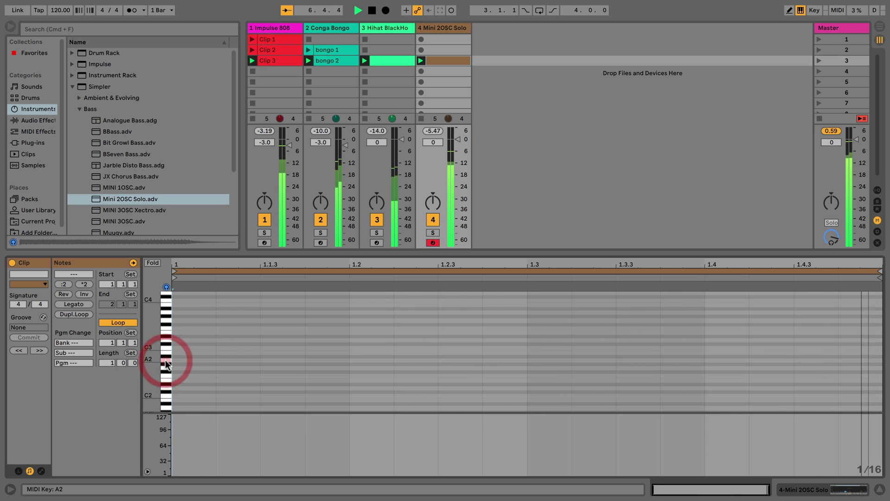
scroll(166, 364, "up", 5)
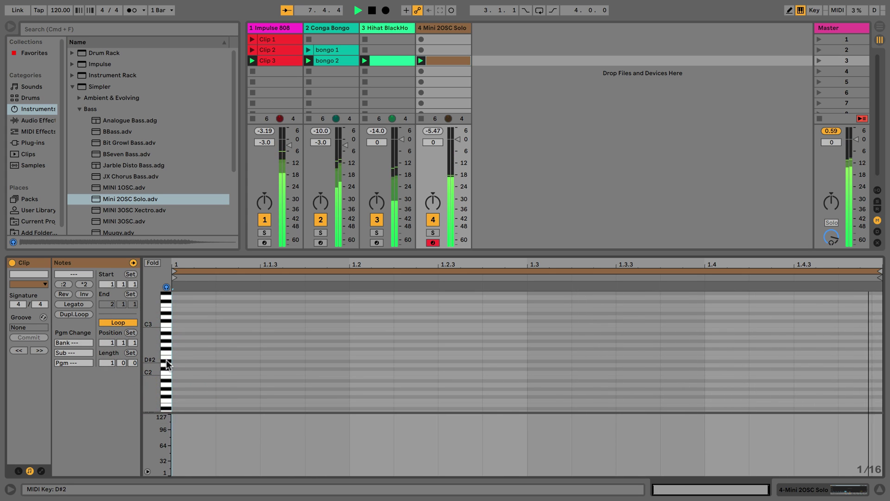
scroll(167, 364, "down", 10)
left_click(166, 312)
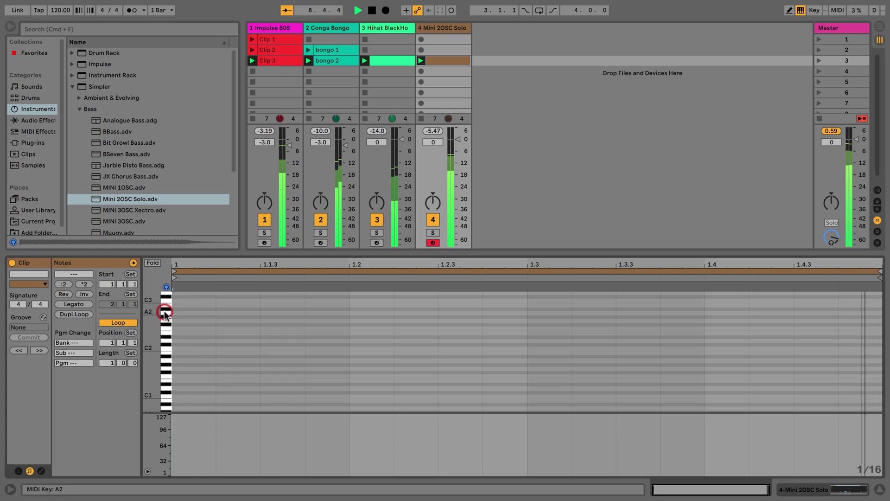
Add A2 notes at 1.1.2, 1.1.4, 1.2.3, 1.3.2 and 1.4.3, stretching the last to the clip end
double_click(243, 312)
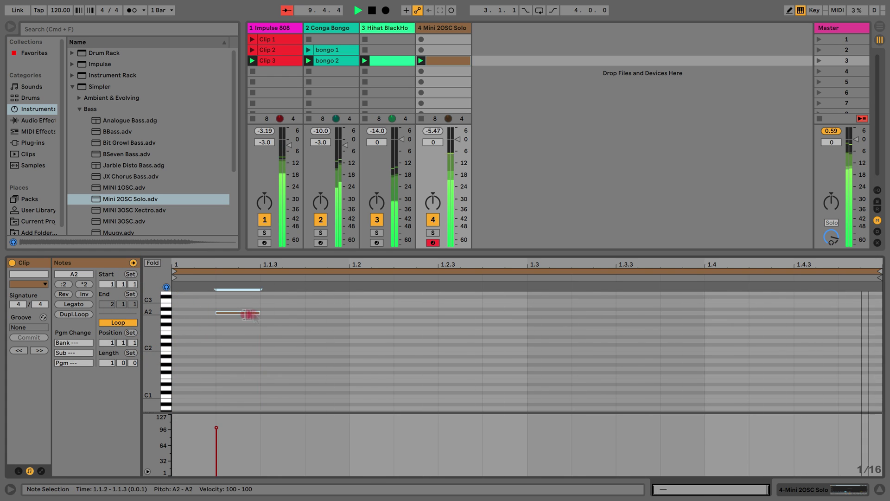
double_click(313, 312)
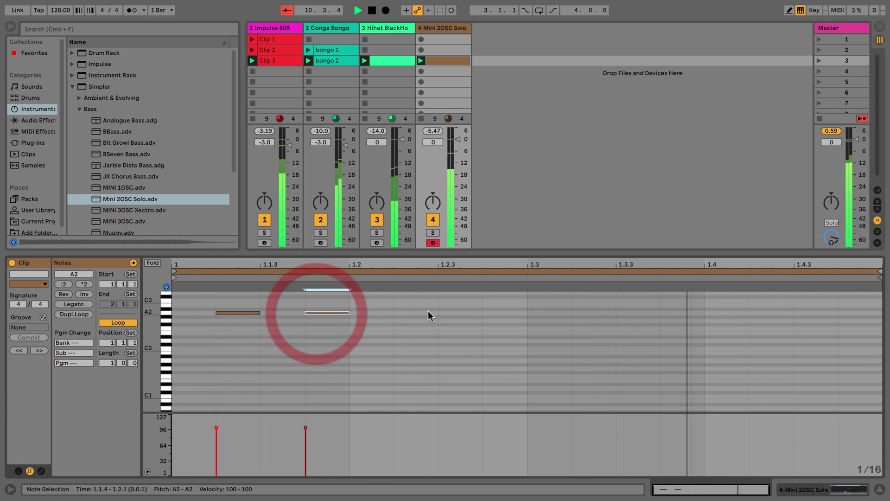
double_click(458, 312)
double_click(582, 313)
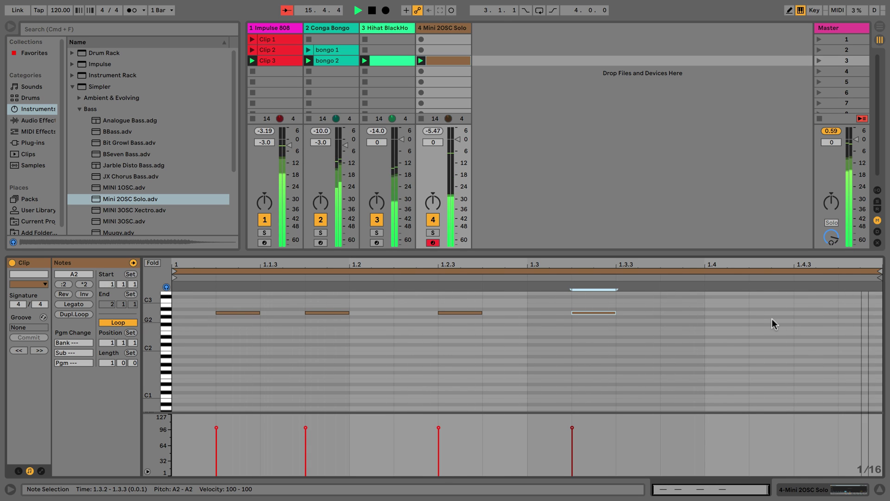
double_click(810, 313)
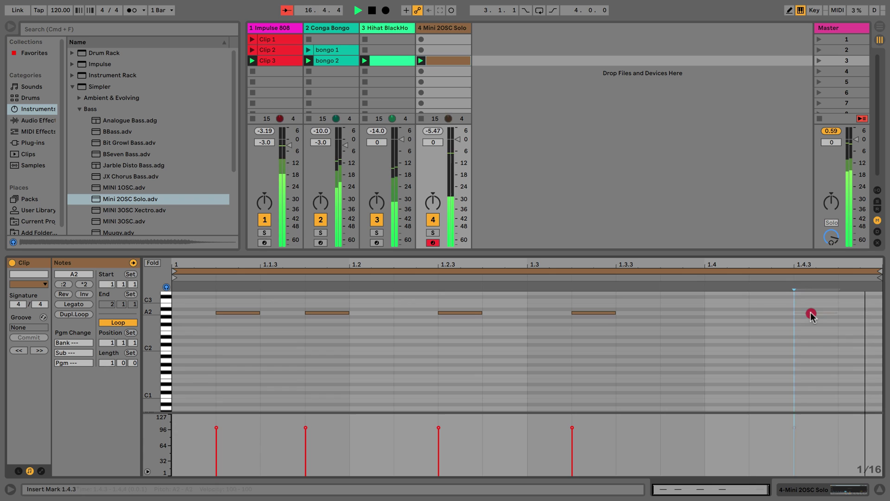
left_click_drag(839, 313, 889, 315)
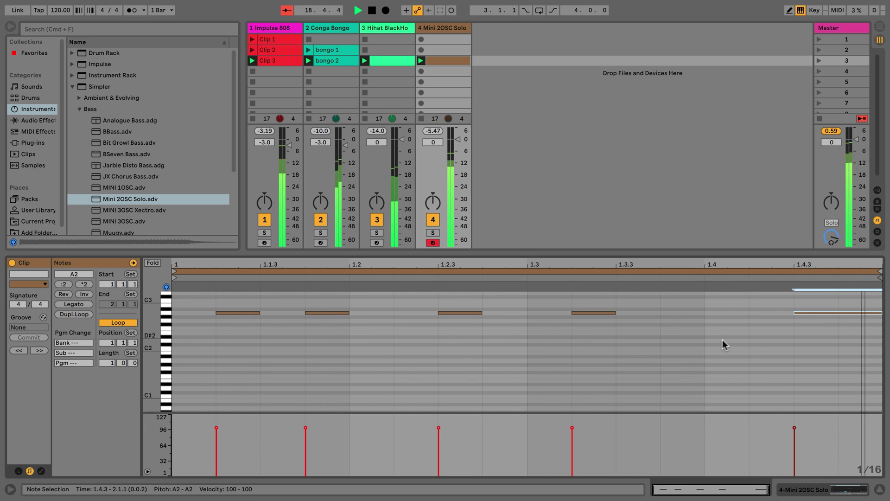
Delete the A2 note at 1.3.2, leaving four notes, and stop playback
left_click(686, 340)
left_click_drag(580, 332, 580, 310)
key("BackSpace")
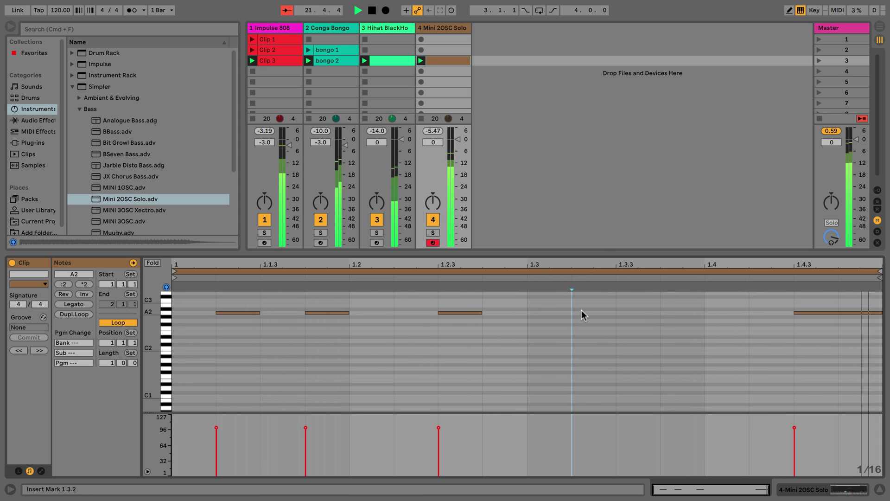
key("space")
key("space")
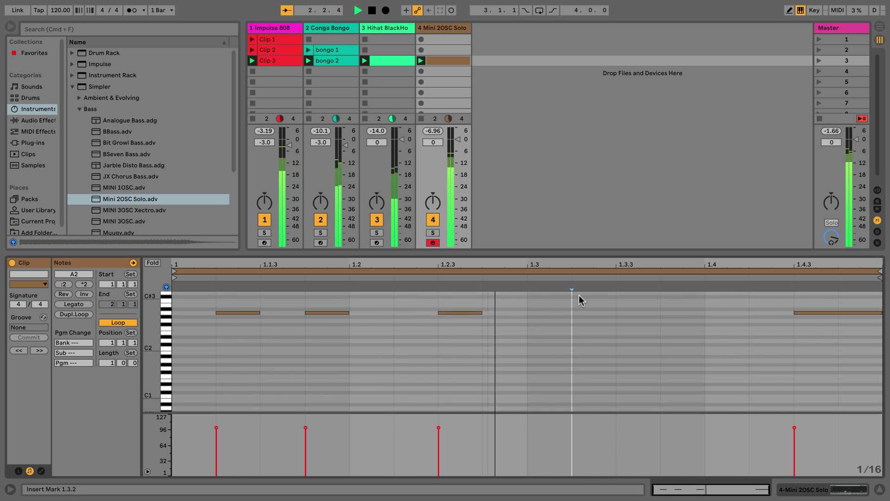
key("Up")
key("shift+Tab")
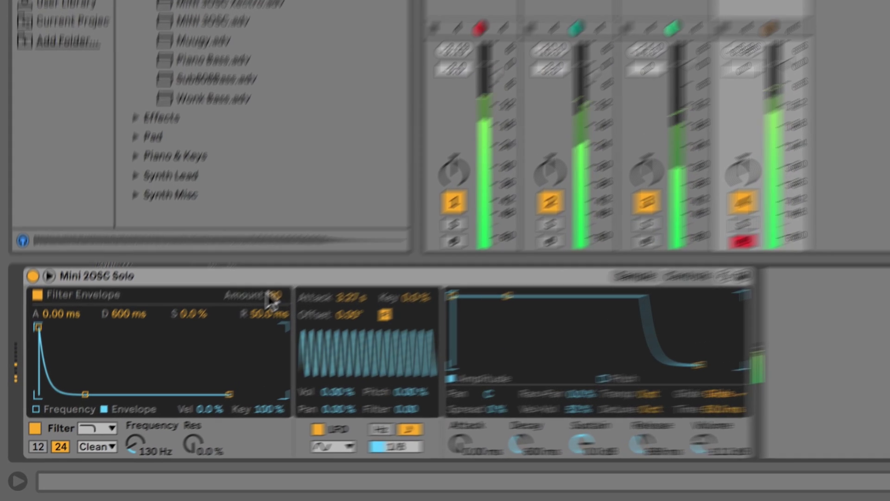
Set the filter envelope amount to 38, shorten the release, and raise filter cutoff to 152 Hz
left_click_drag(160, 380, 160, 375)
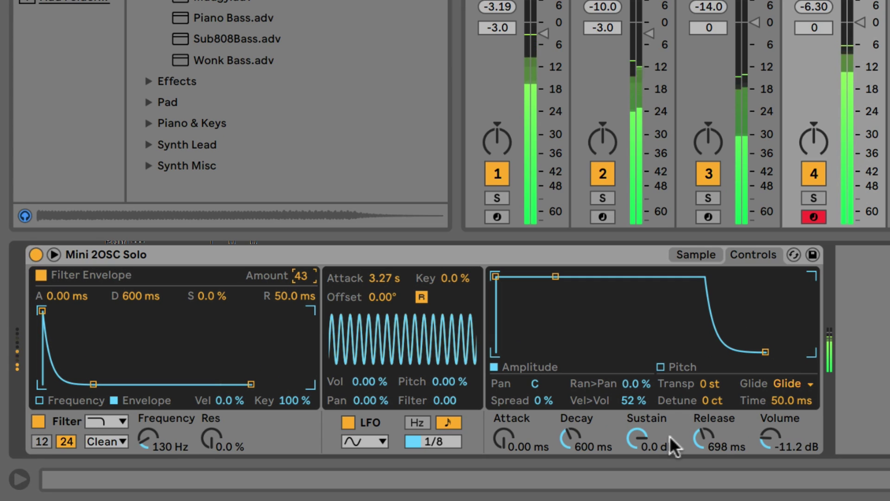
left_click_drag(700, 438, 703, 447)
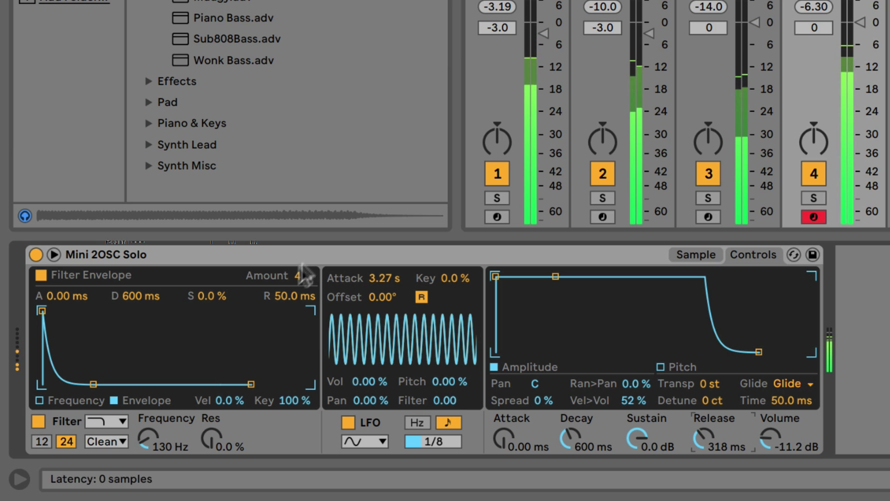
left_click_drag(304, 276, 304, 283)
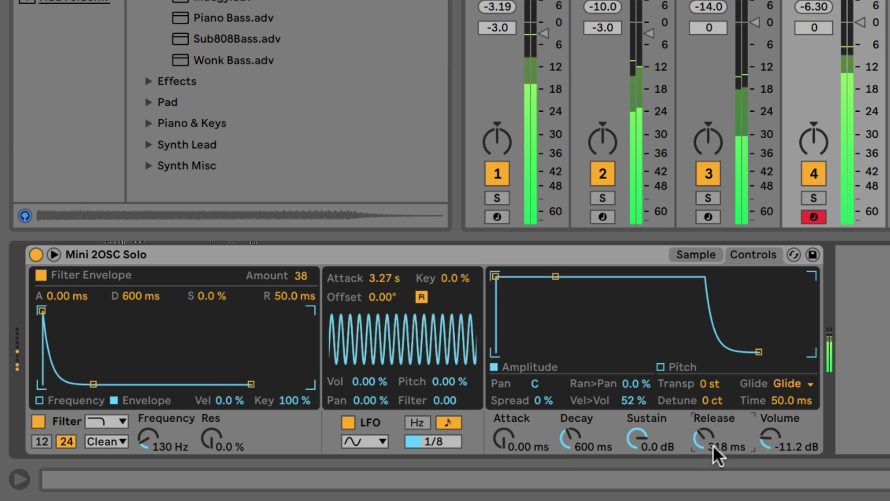
type("150")
key("Return")
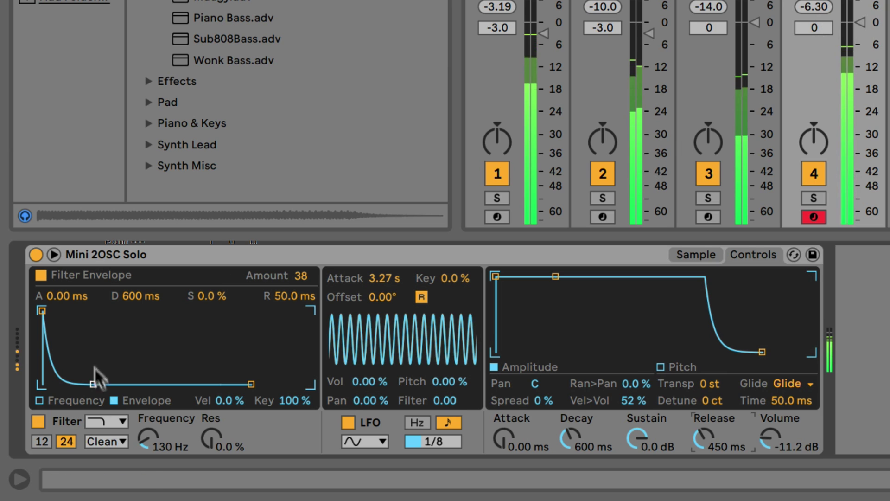
mouse_move(147, 438)
left_mouse_down()
mouse_move(147, 421)
mouse_move(148, 442)
mouse_move(148, 433)
left_mouse_up()
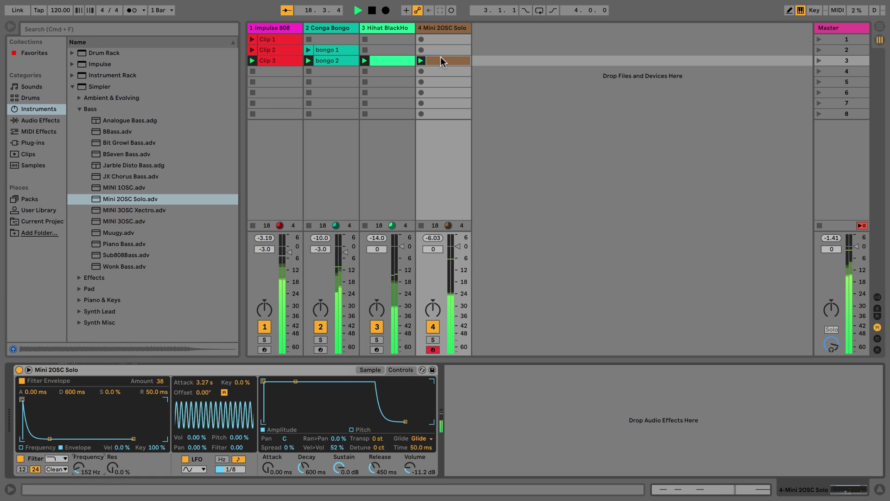
left_click(438, 58)
Open the bass clip and add an A2 note near beat 1.3, moving it into place
key("space")
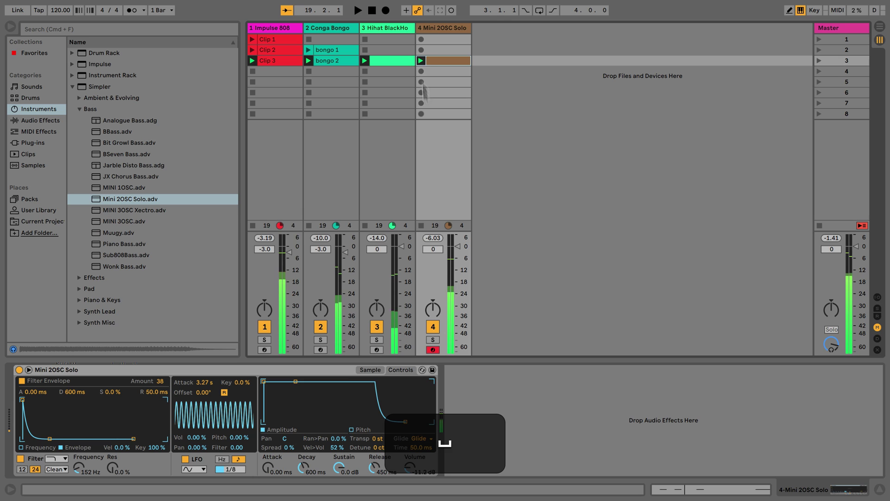
double_click(434, 59)
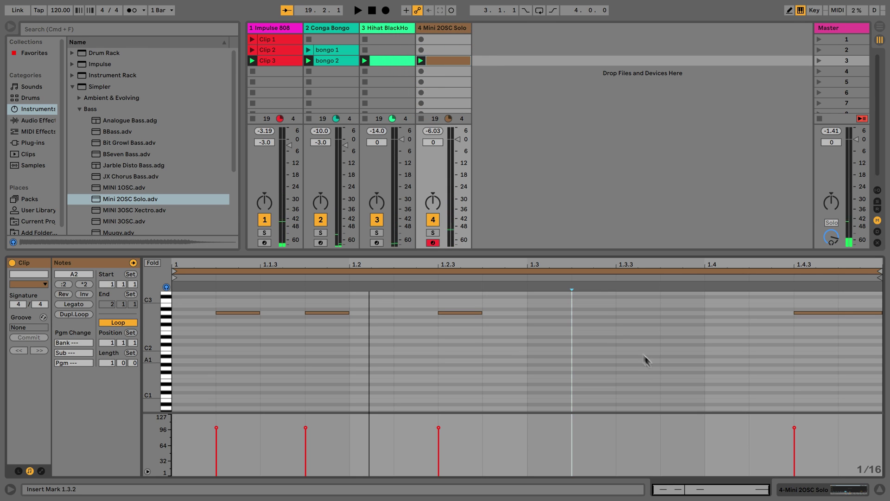
double_click(605, 313)
key("space")
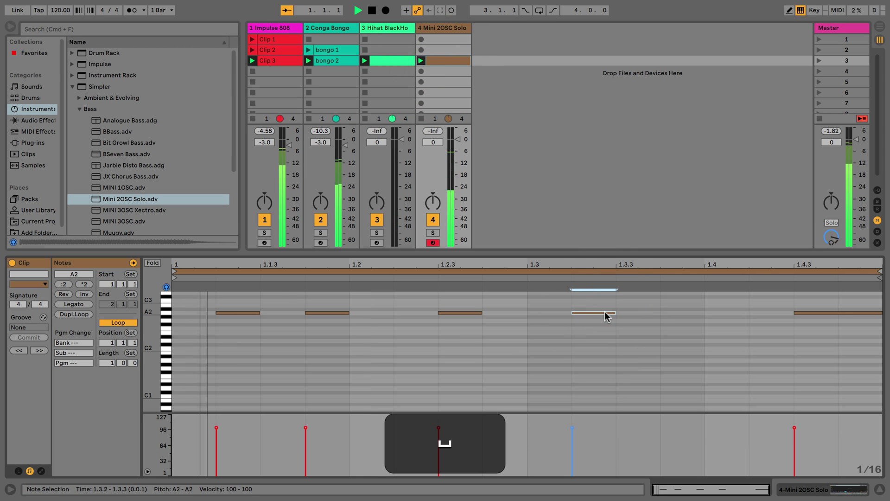
left_click_drag(600, 311, 642, 312)
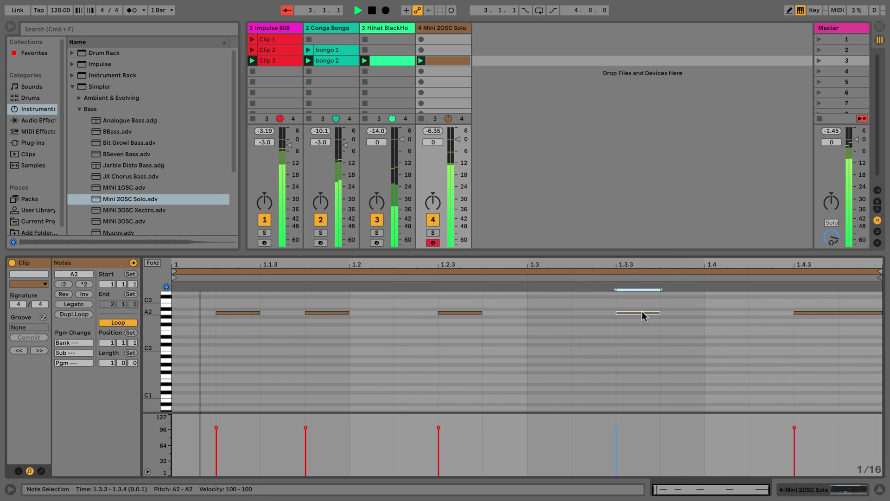
left_click_drag(642, 314, 565, 316)
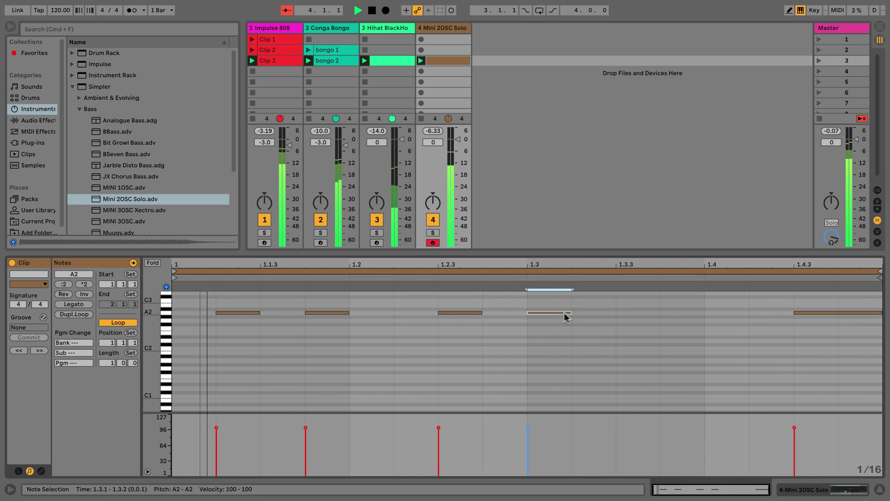
Lengthen the A2 note at 1.3 to just over a sixteenth, nudge it later, and stop playback
left_click(573, 314)
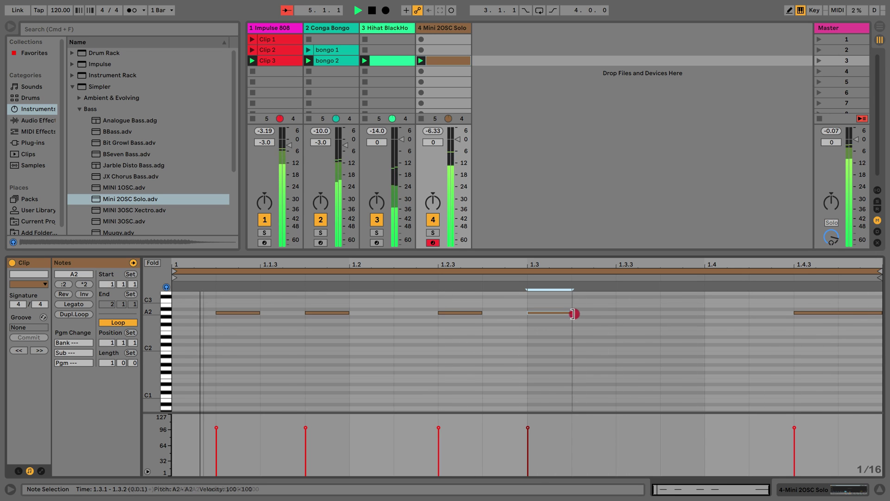
left_click_drag(573, 313, 586, 312)
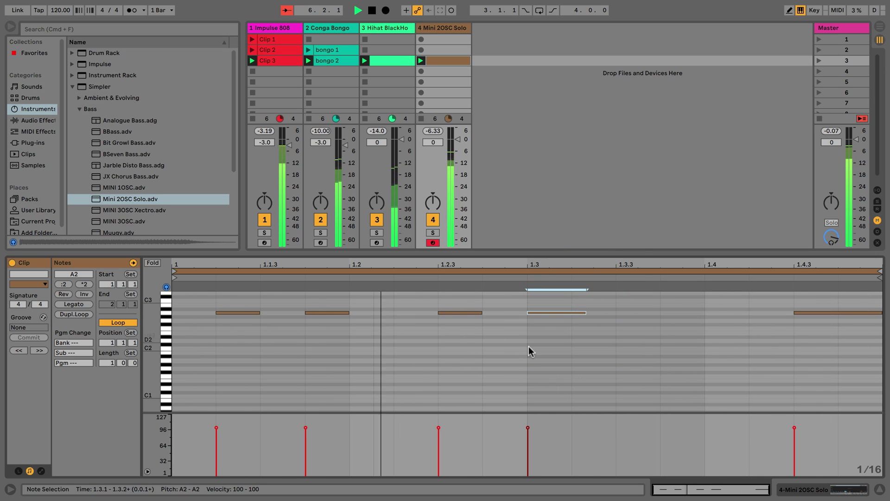
left_click(584, 312)
mouse_move(579, 312)
left_mouse_down()
mouse_move(556, 324)
mouse_move(556, 313)
mouse_move(579, 314)
left_mouse_up()
left_click(551, 315)
key("space")
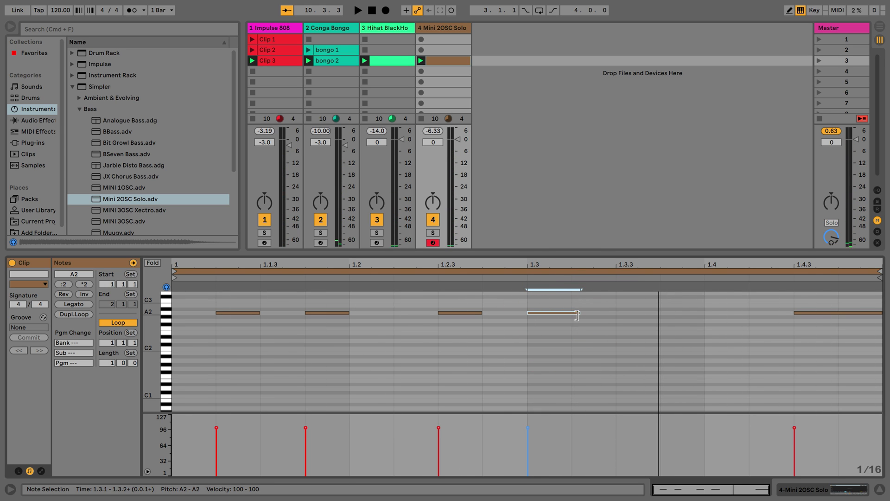
Open the Conga Bongo track's bongo 2 clip, select its Conga Open-Hard notes, and browse the grooves
left_click(328, 30)
left_click(325, 61)
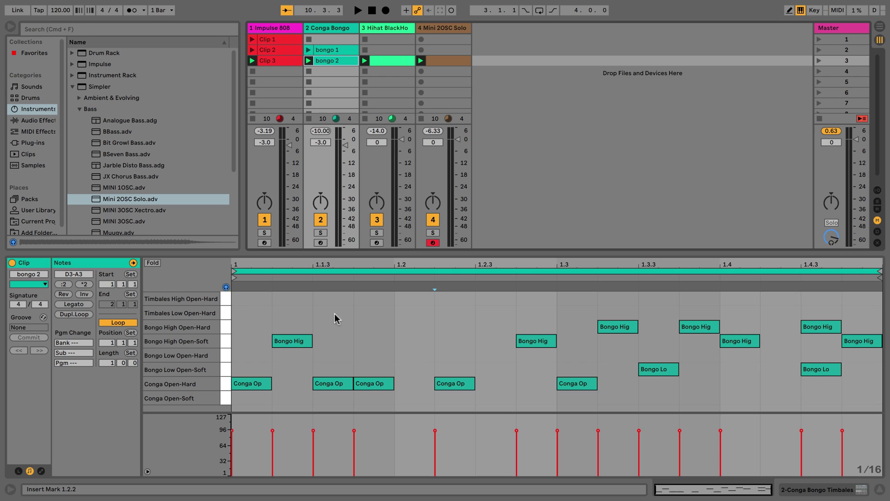
left_click(293, 346)
left_click(339, 384)
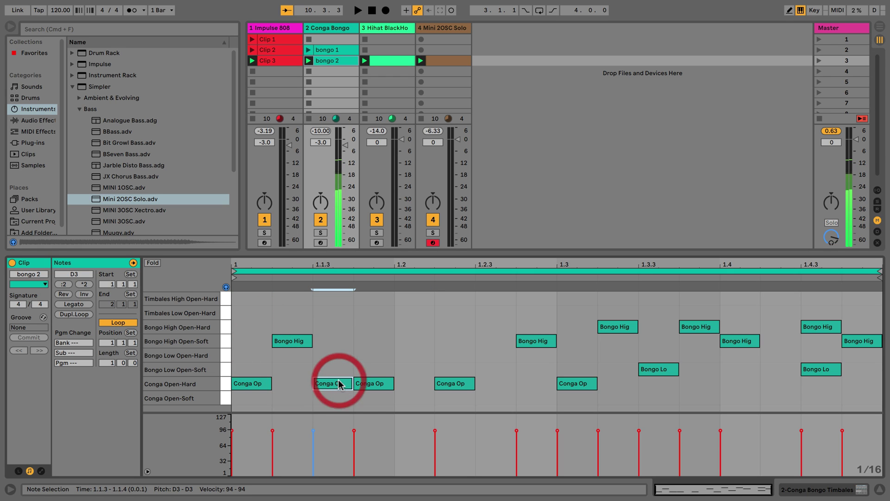
left_click(387, 384)
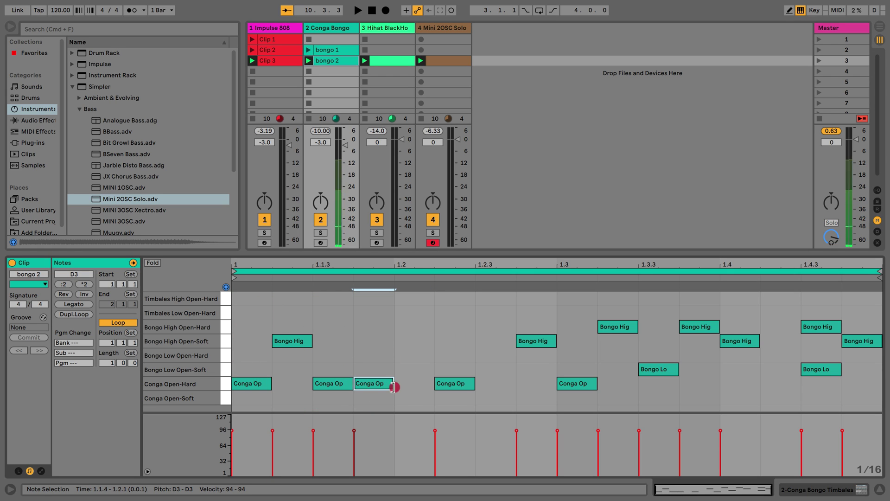
left_click(449, 383)
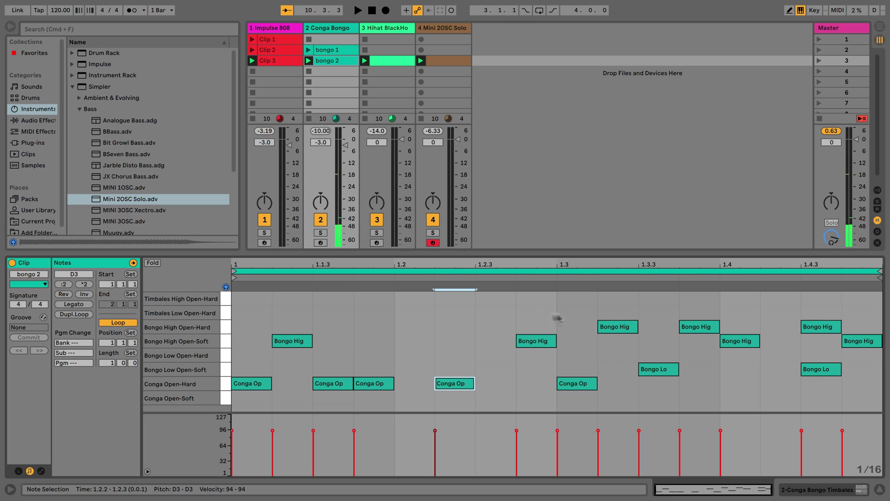
left_click(44, 317)
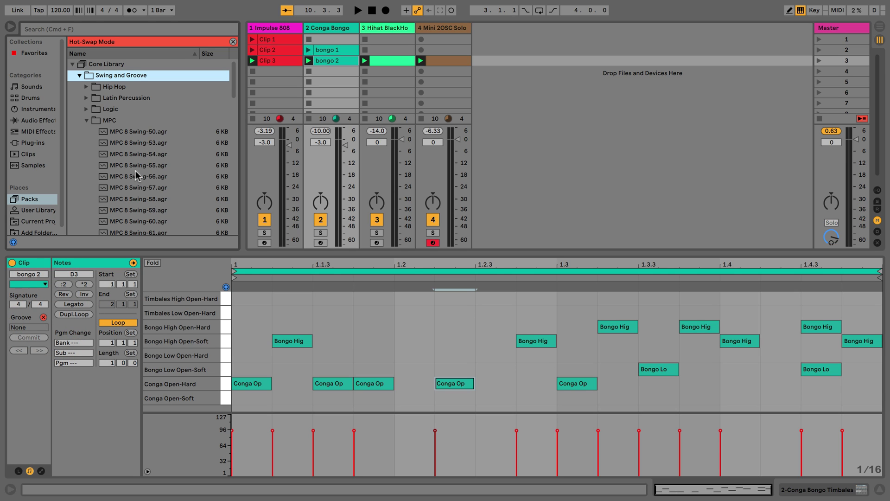
Preview the MPC 8 Swing-61 and -62 grooves, then apply MPC 16 Double Down-60 to the clip
scroll(131, 168, "down", 3)
left_click(132, 168)
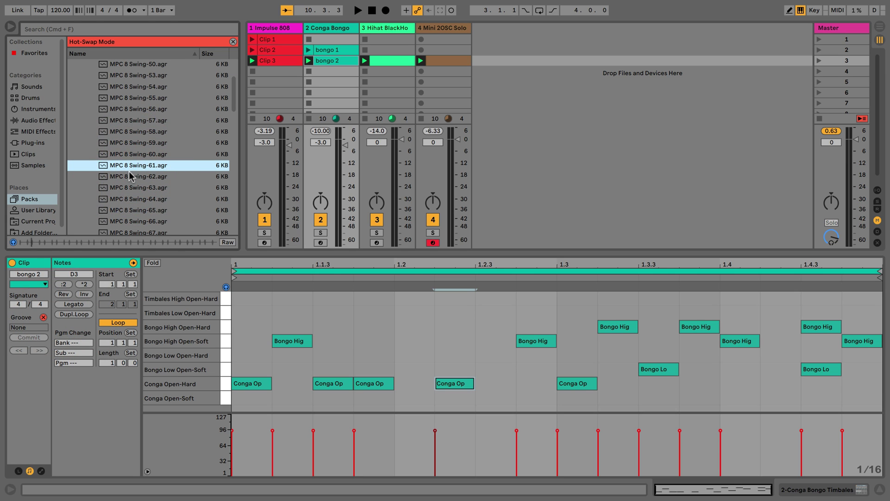
left_click(130, 175)
scroll(129, 166, "down", 10)
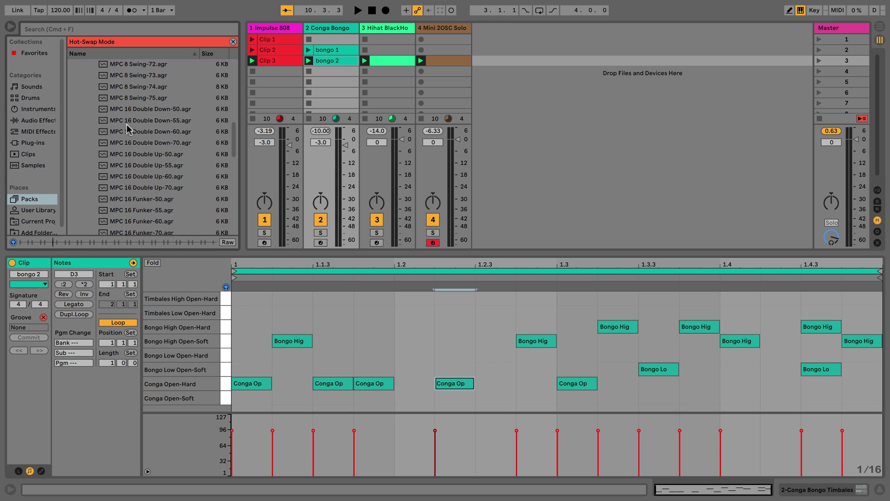
left_click(128, 132)
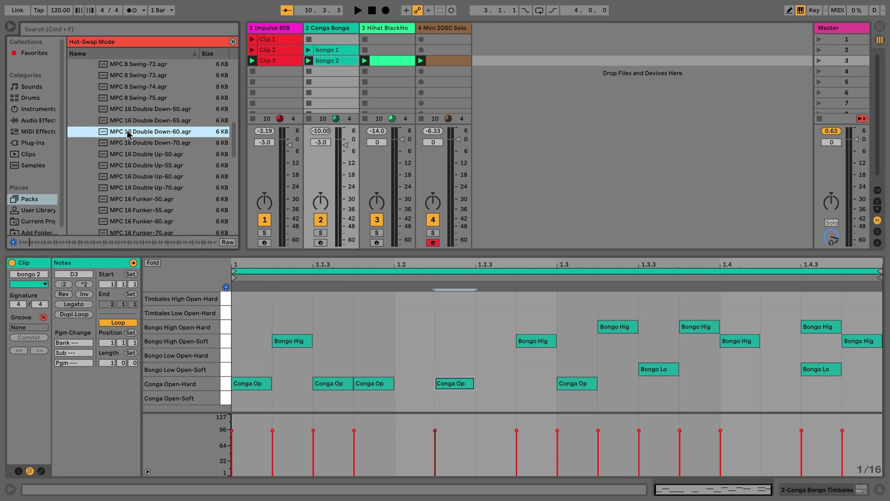
scroll(128, 135, "down", 1)
scroll(128, 121, "up", 3)
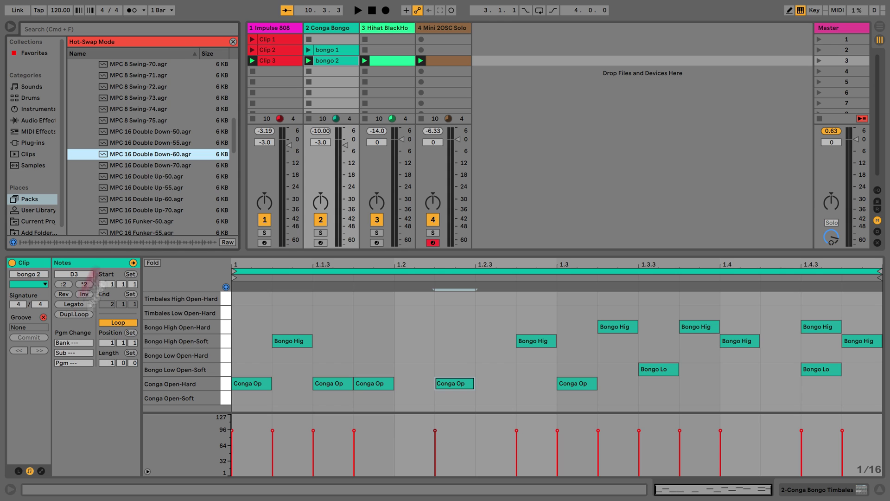
left_click_drag(91, 286, 29, 327)
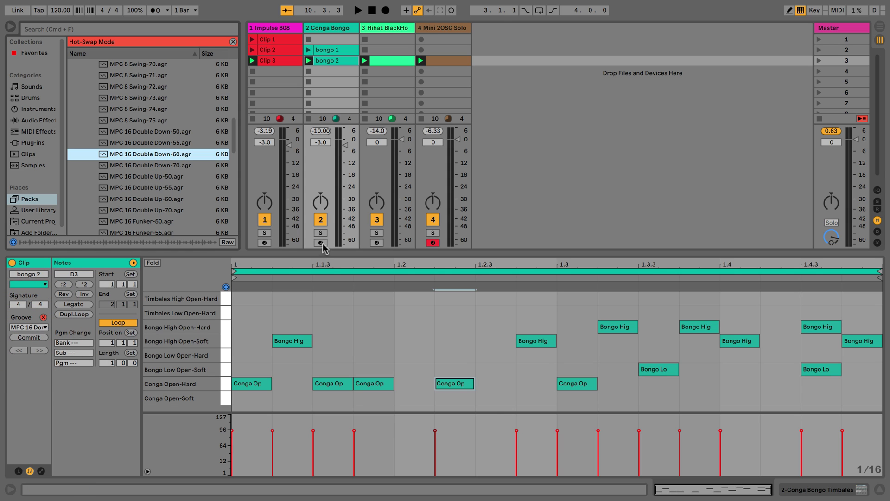
Audition the groove, switch to MPC 16 Double Down-55, and play the bongo 2 and bass clips together
key("space")
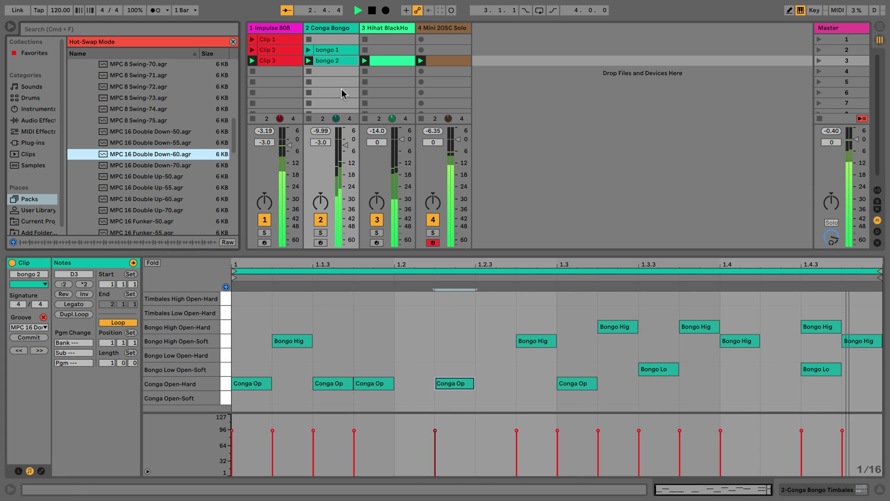
left_click(155, 142)
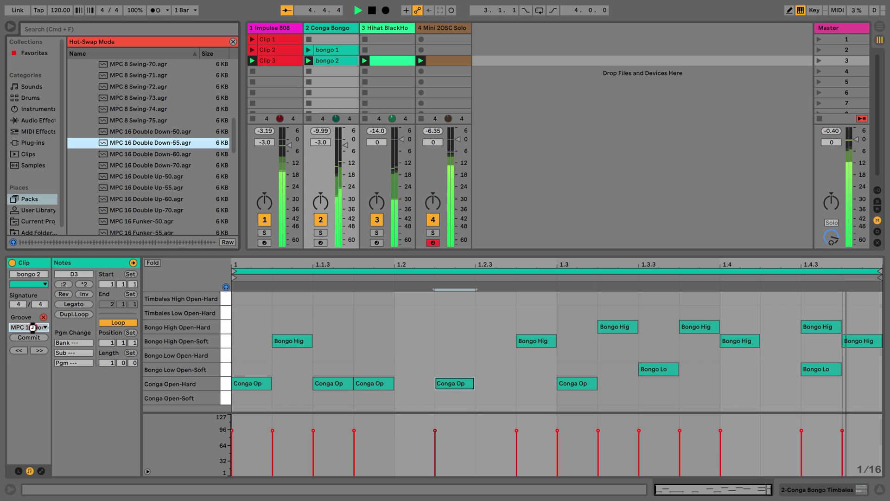
key("space")
key("space")
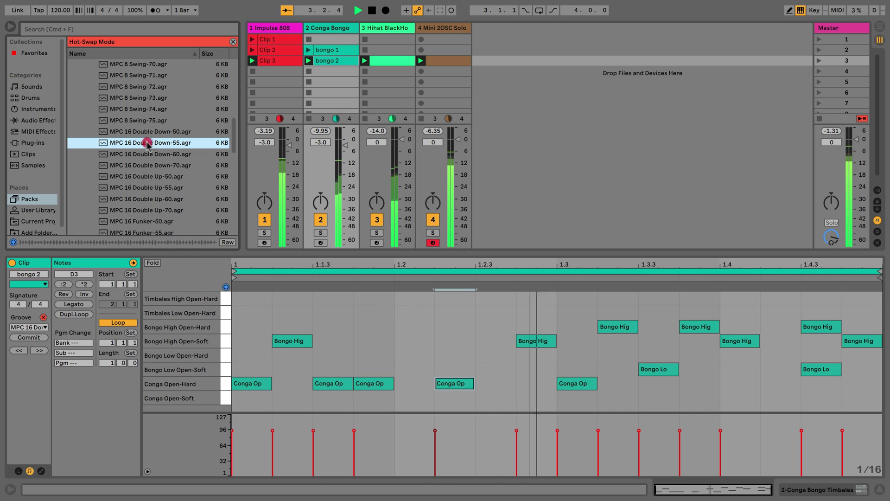
left_click(338, 59, "alt")
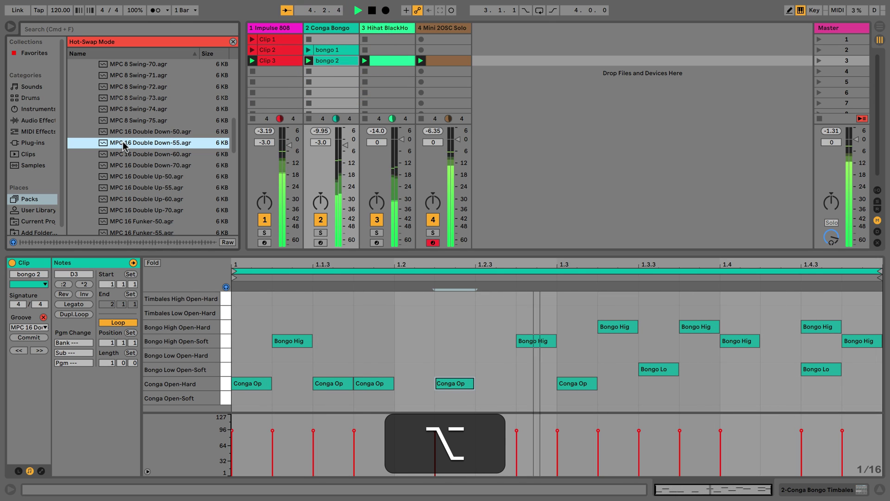
left_click(434, 61, "alt")
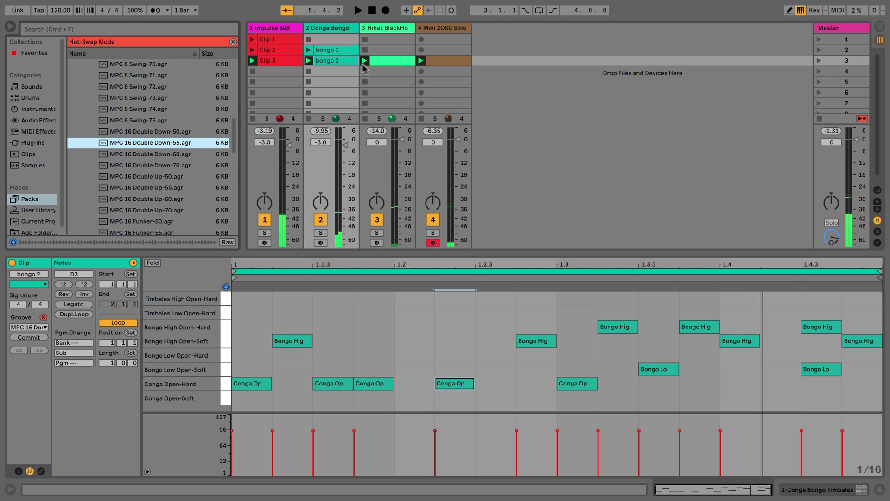
left_click(233, 42)
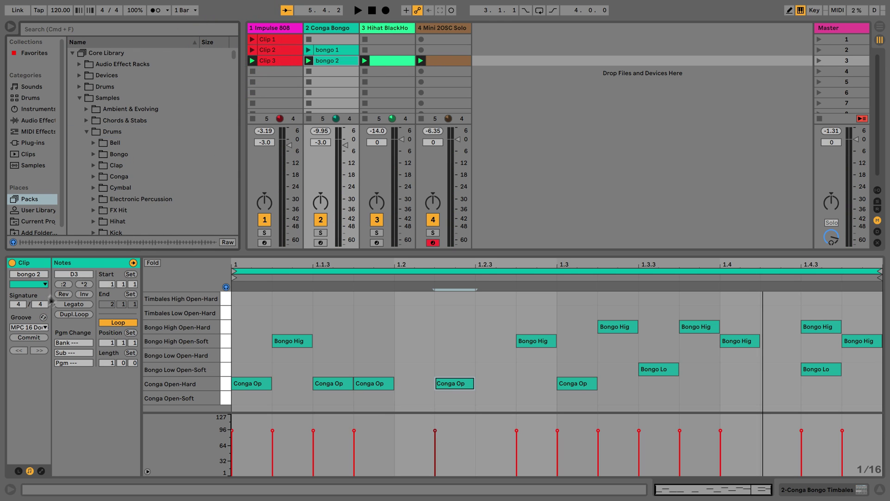
Open the Mini 2OSC Solo bassline clip, commit then undo its groove, and hide the Detail View
left_click(330, 51)
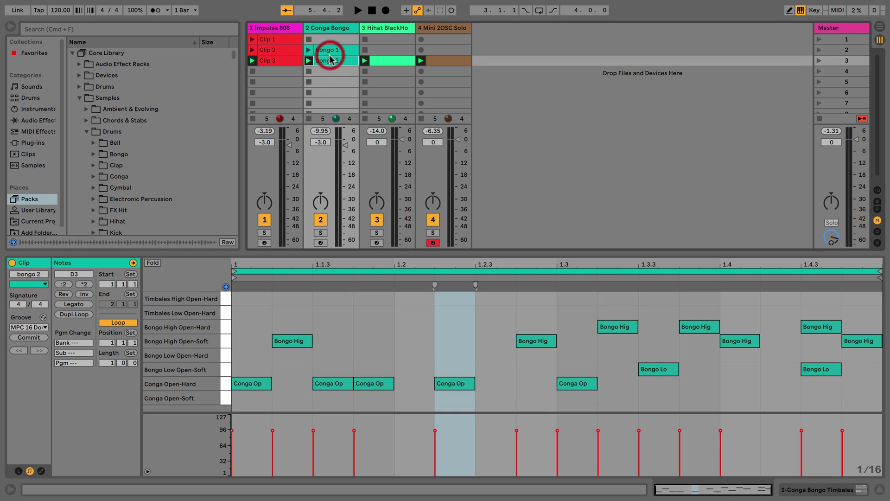
left_click(436, 61)
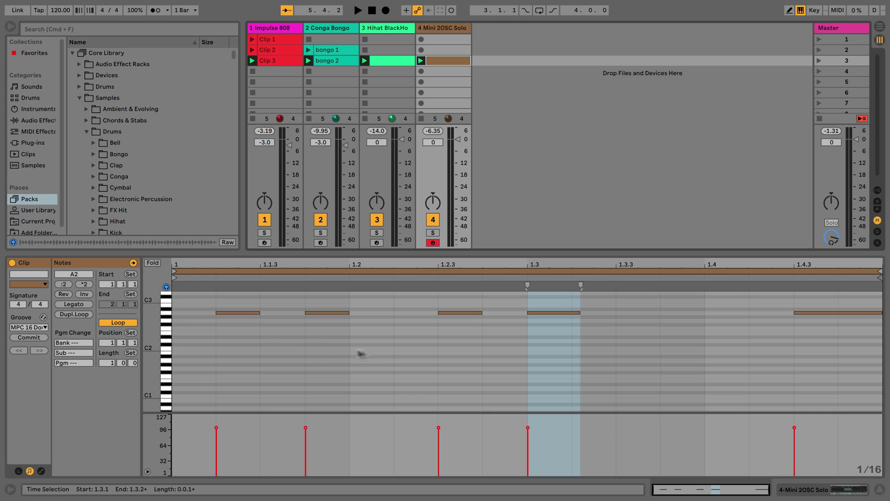
left_click(20, 337)
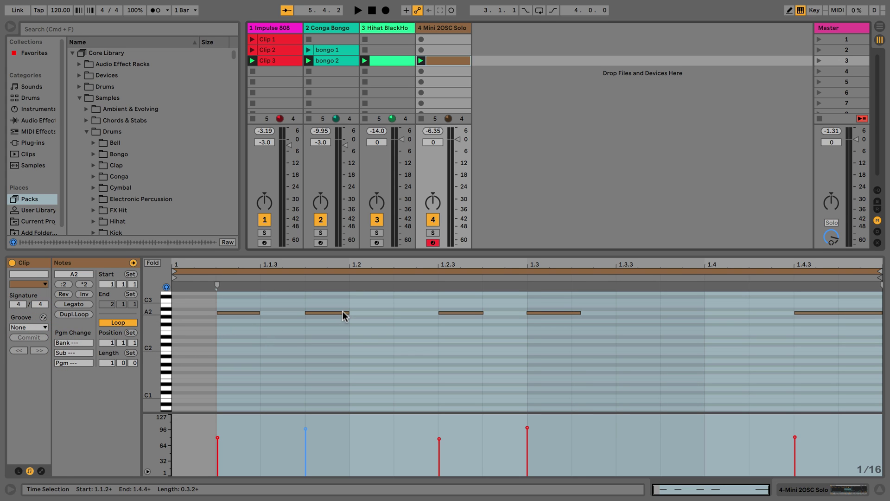
key("super+z")
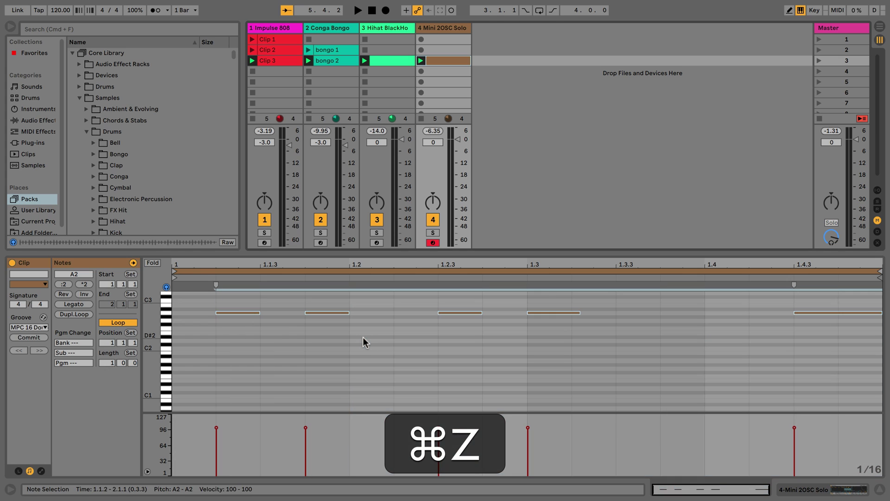
left_click(364, 337)
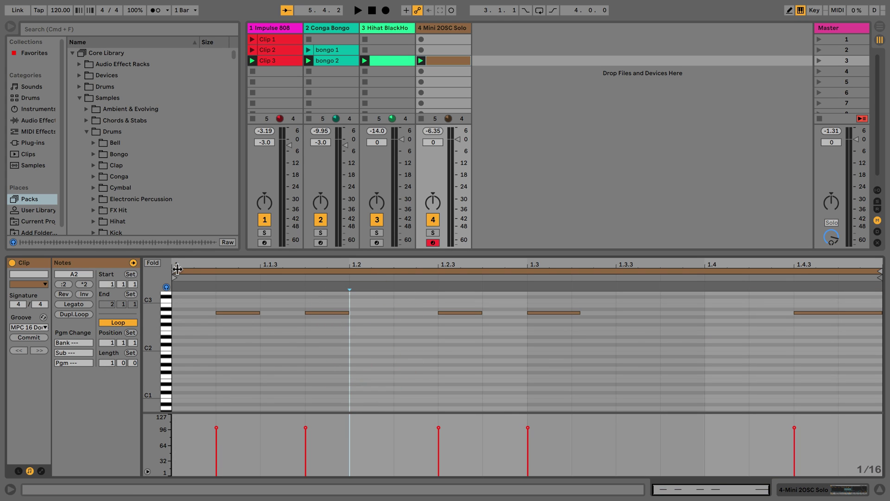
left_click(879, 490)
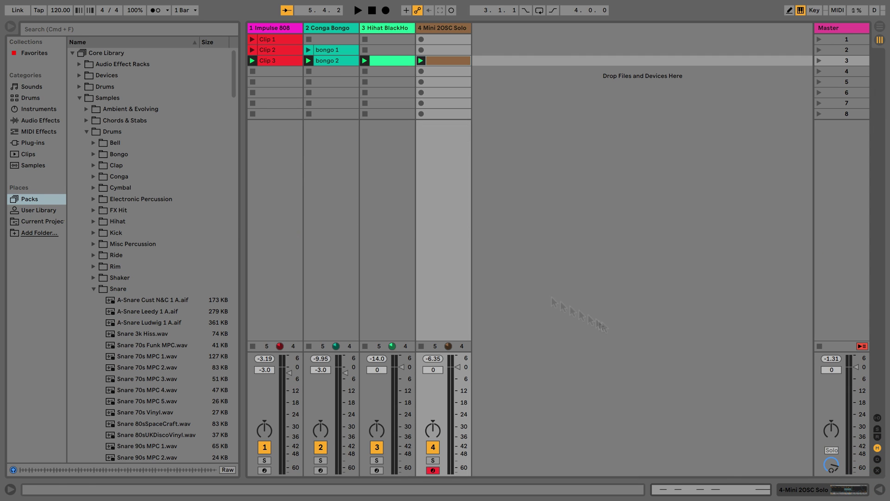